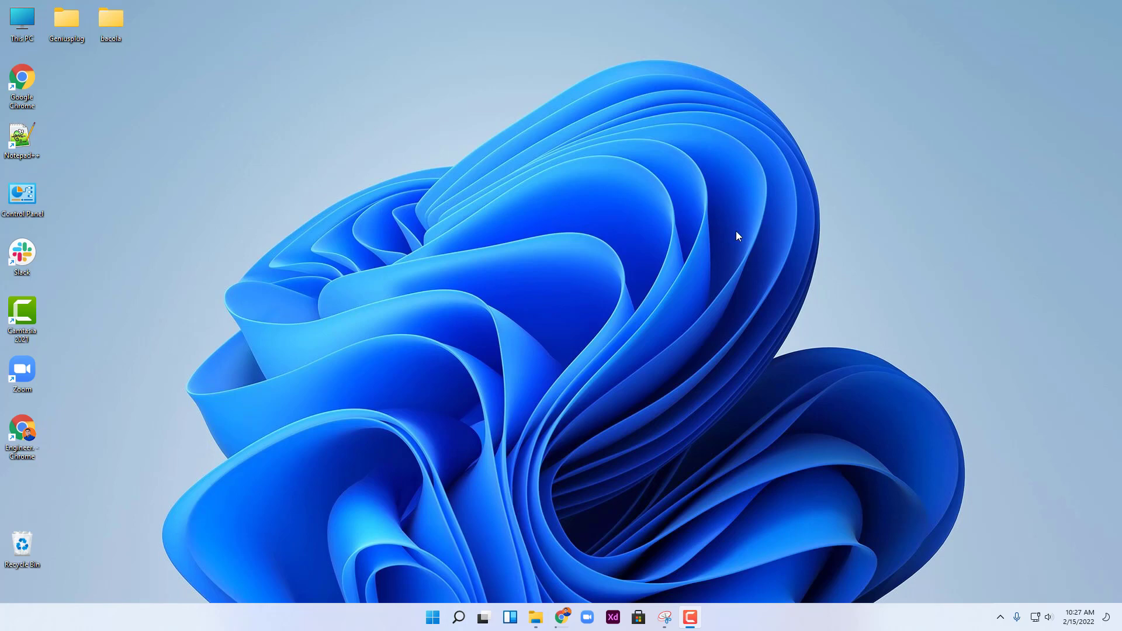
- Search for android studio in a new Chrome tab, open its official download page and highlight the Windows installer's size
left_click(563, 617)
left_click(437, 10)
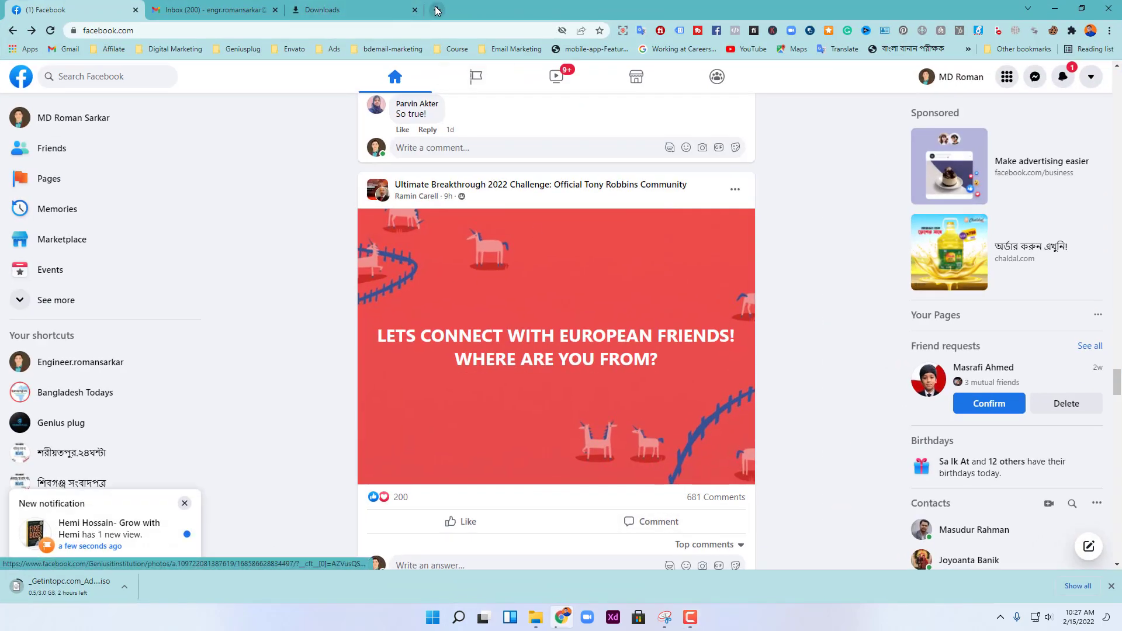
type("a")
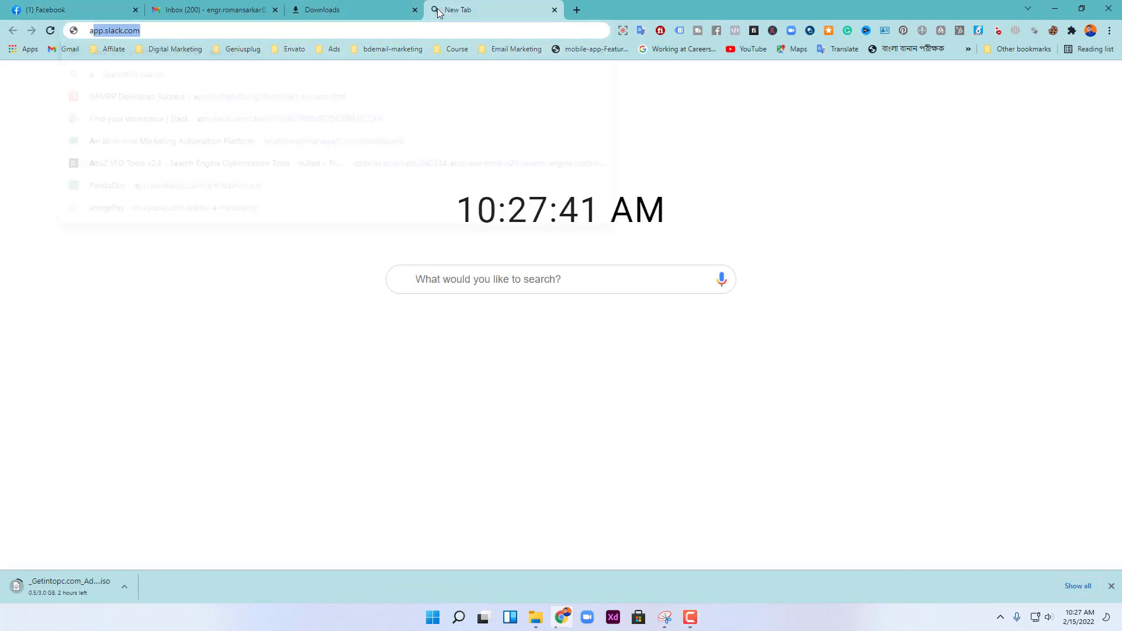
type("ndroid")
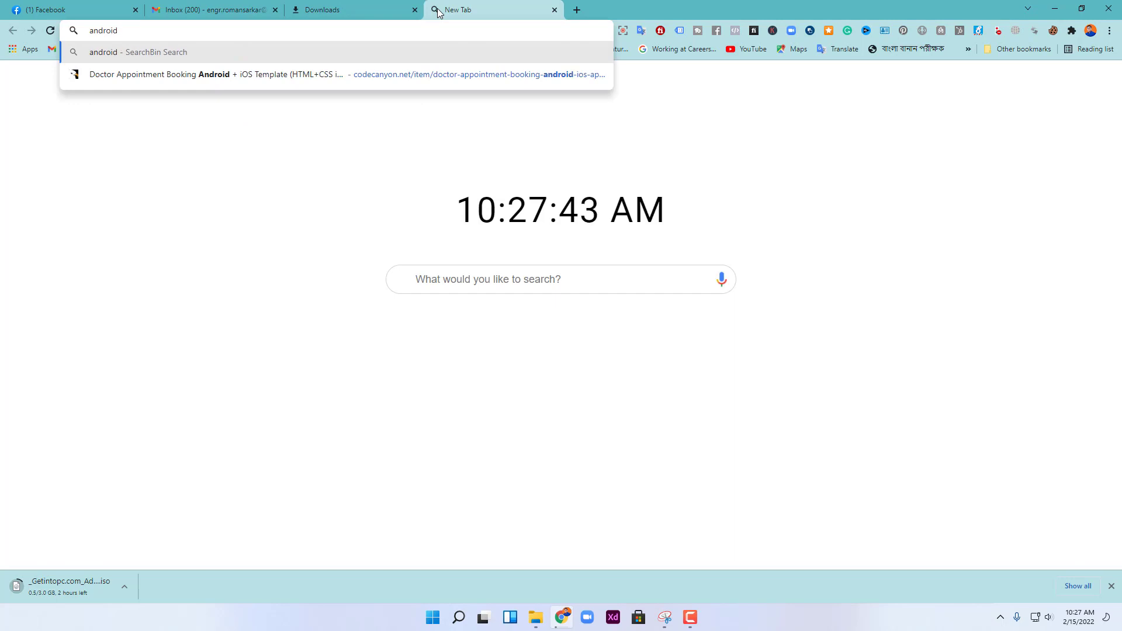
type(" stui")
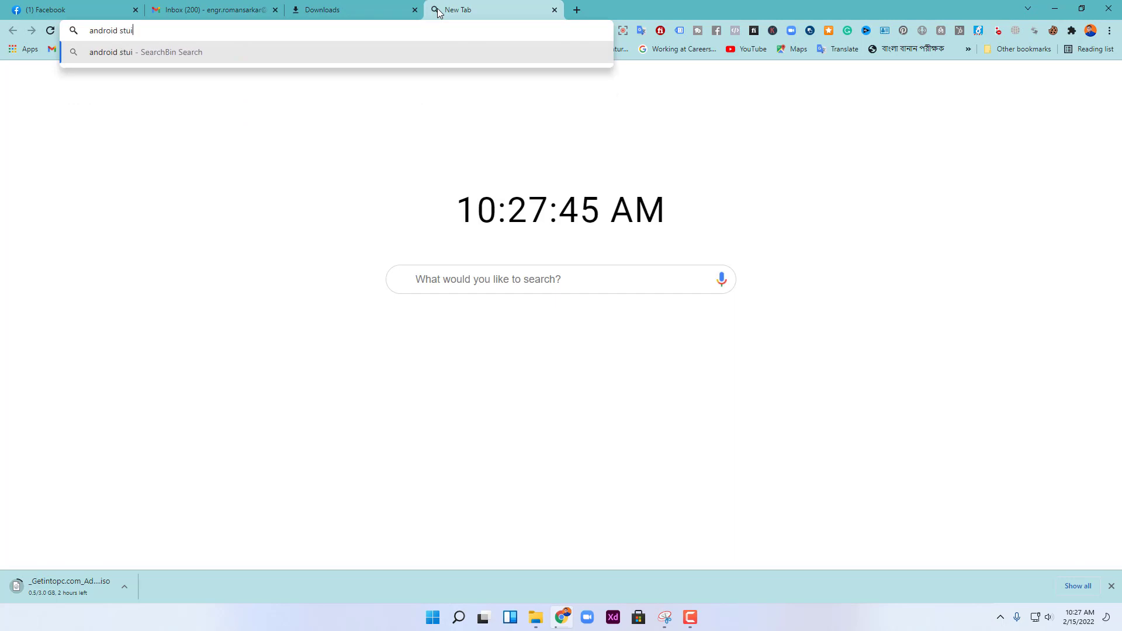
type("o")
key("Return")
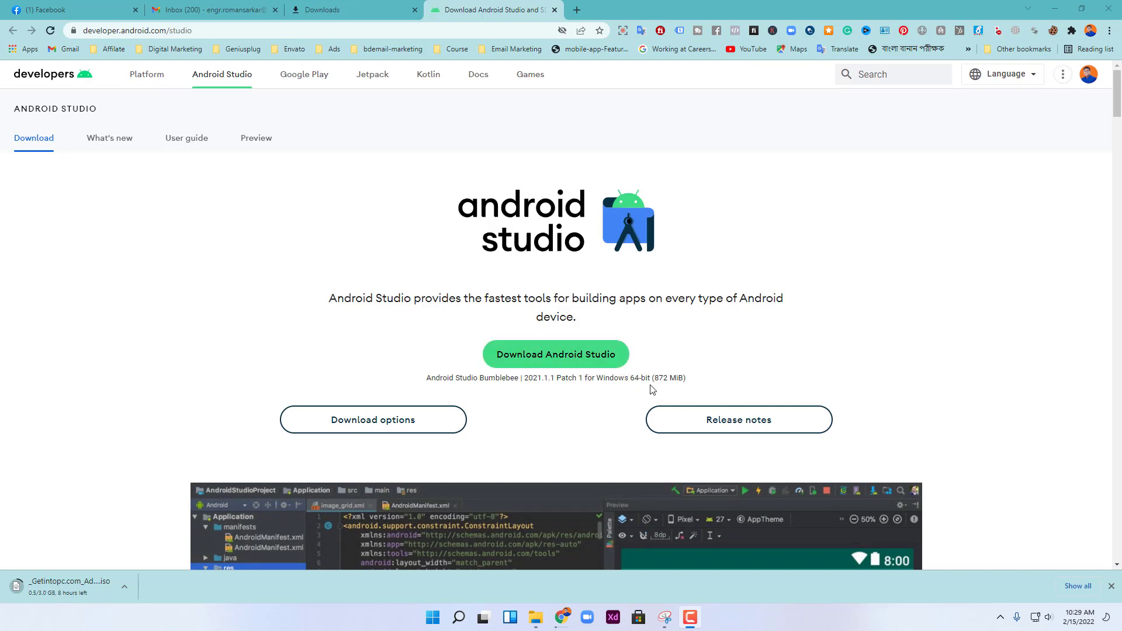
left_click_drag(654, 378, 671, 379)
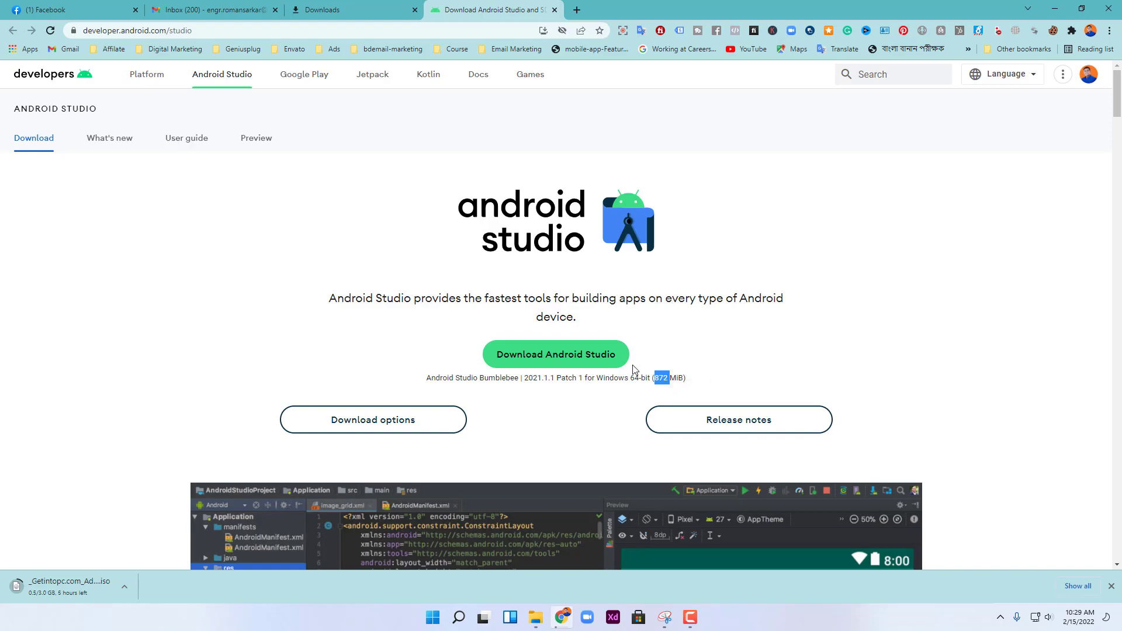
- Switch to File Explorer and run the android-studio-2021.1.1.21-windows installer from the SOFTWARE (D:) drive, clearing other windows off the screen
left_click(1056, 8)
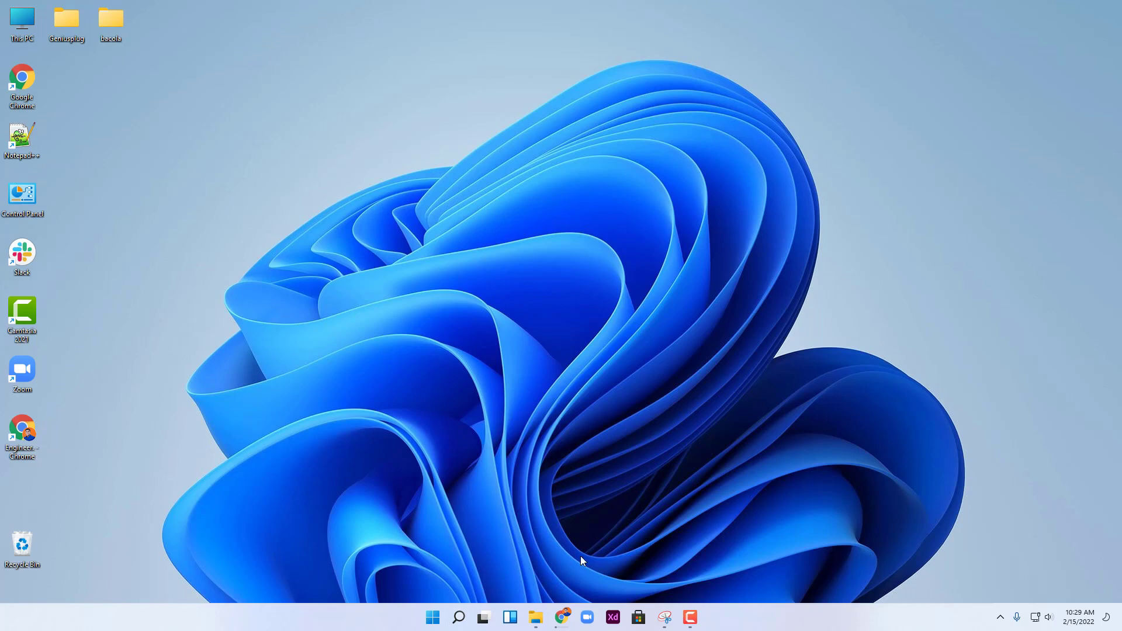
mouse_move(537, 618)
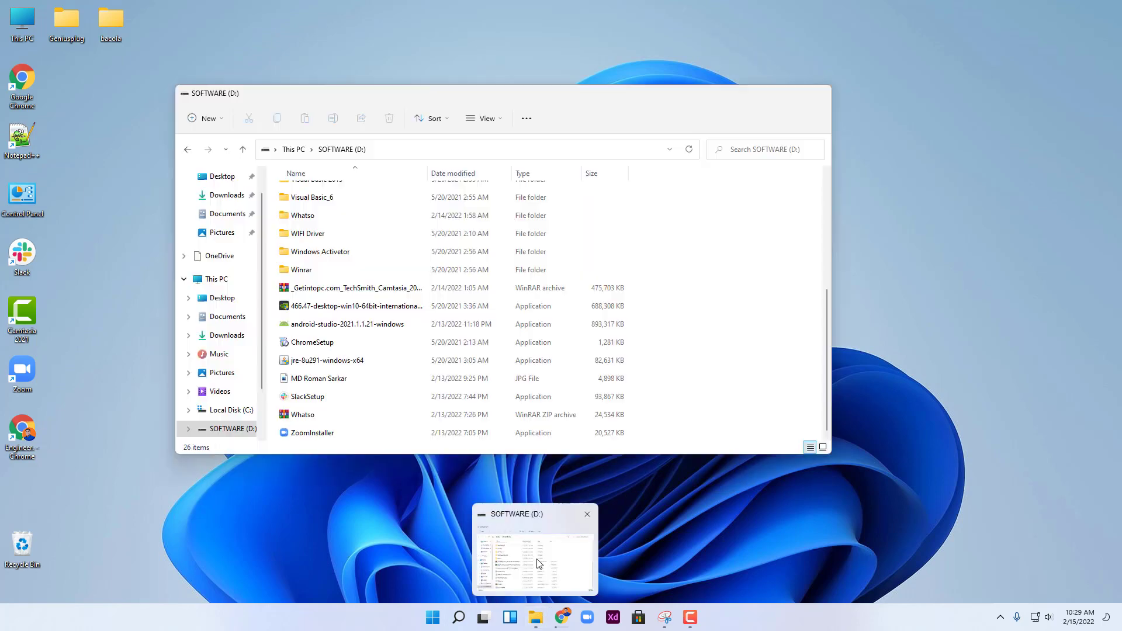
left_click(537, 560)
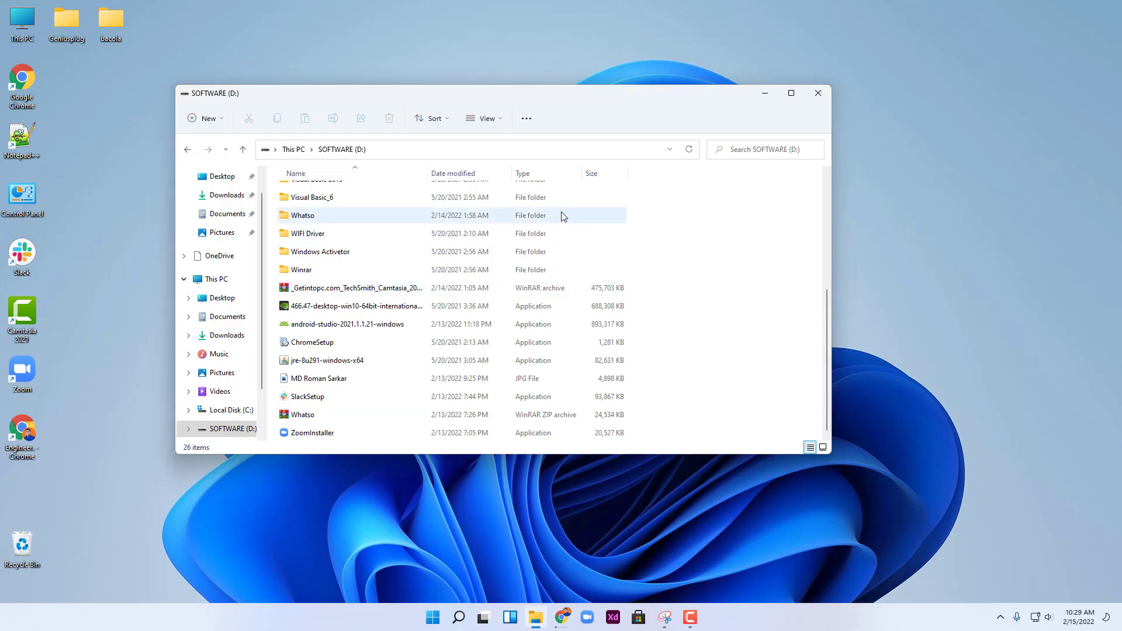
double_click(359, 325)
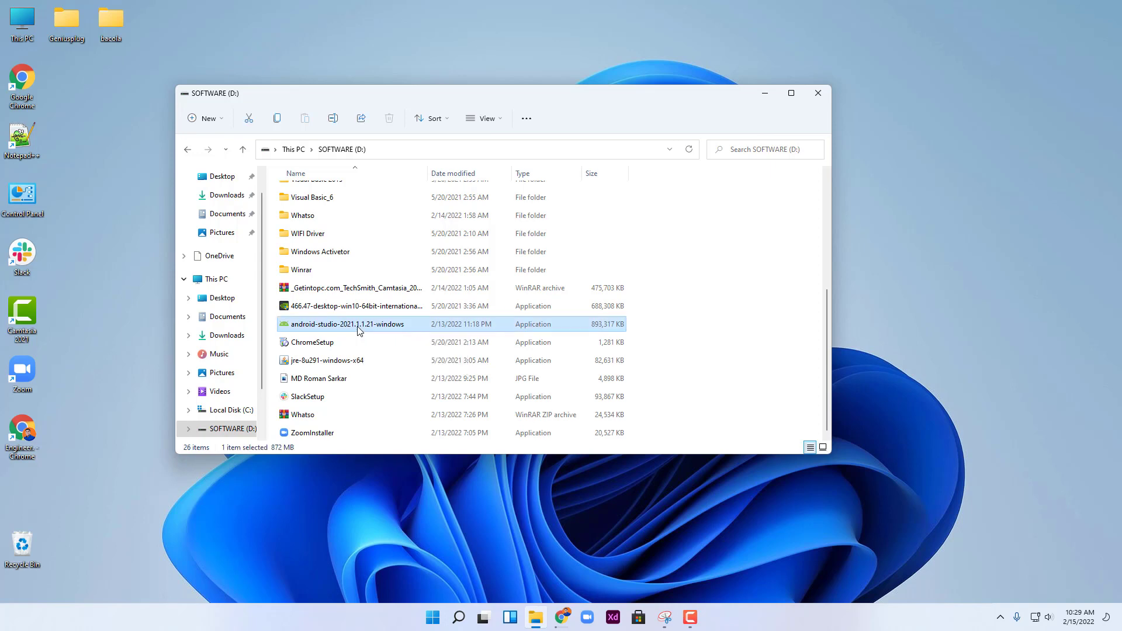
left_click(768, 91)
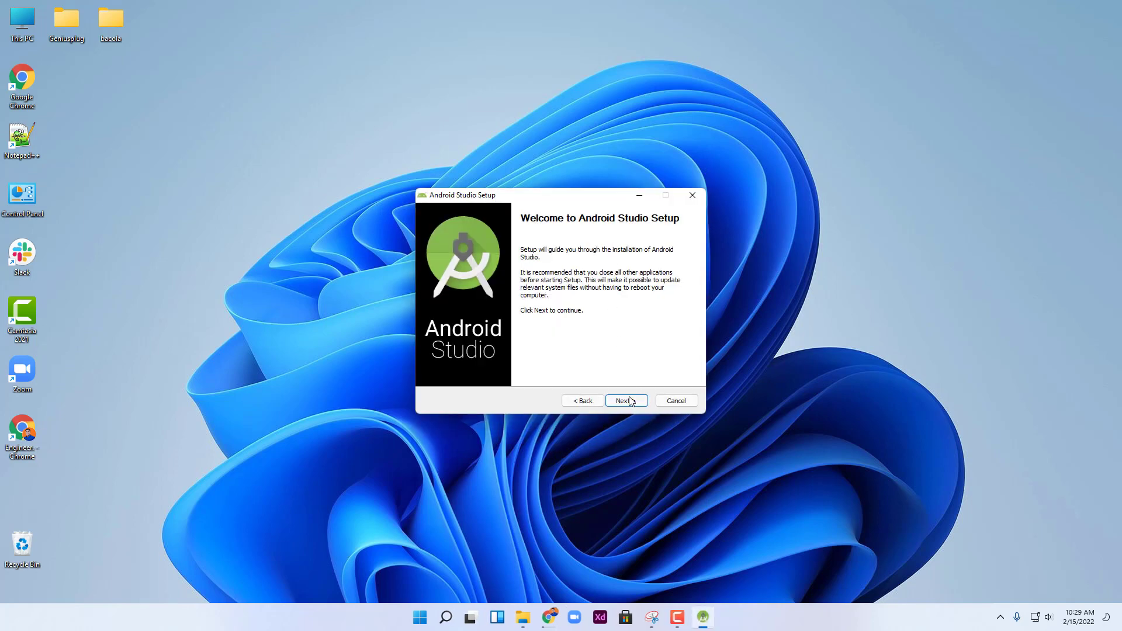
- Advance Android Studio Setup to the install location settings, keeping the default options
left_click(629, 401)
left_click(630, 401)
left_click(630, 401)
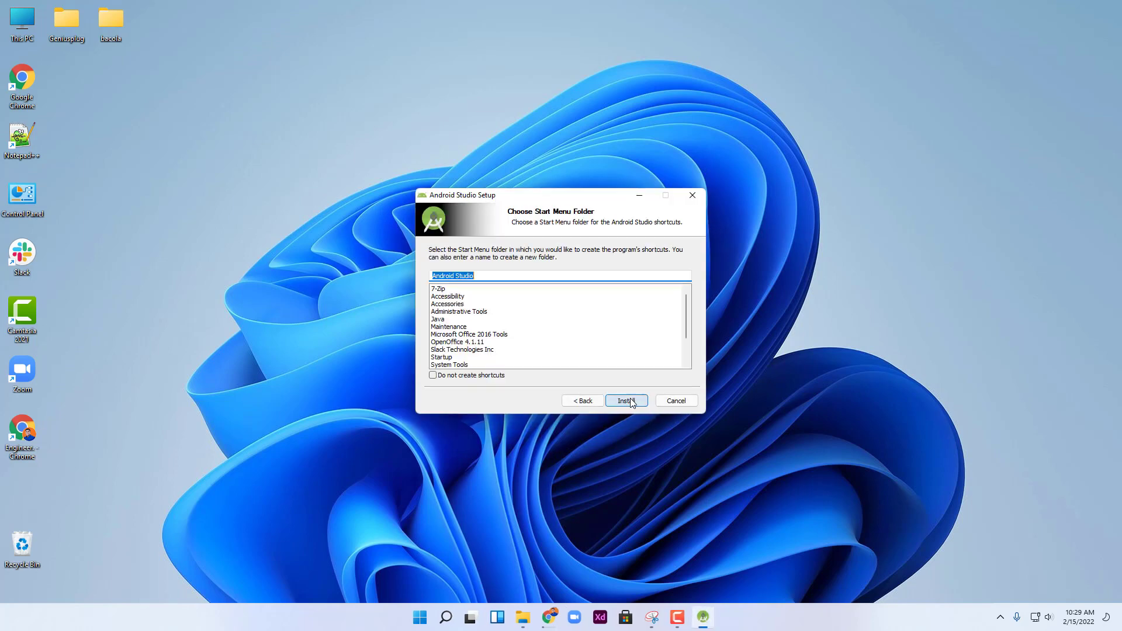
left_click(592, 403)
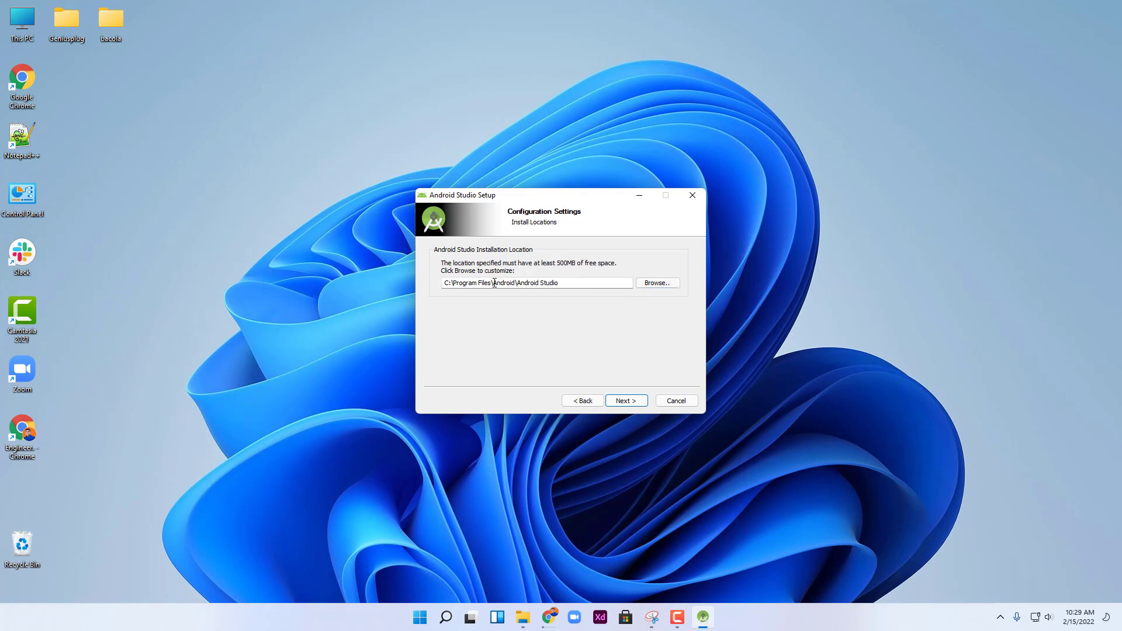
- Try to use C:\Users\Geniusplug as the Android Studio installation location
left_click_drag(494, 283, 517, 284)
left_click(663, 288)
left_click(492, 287)
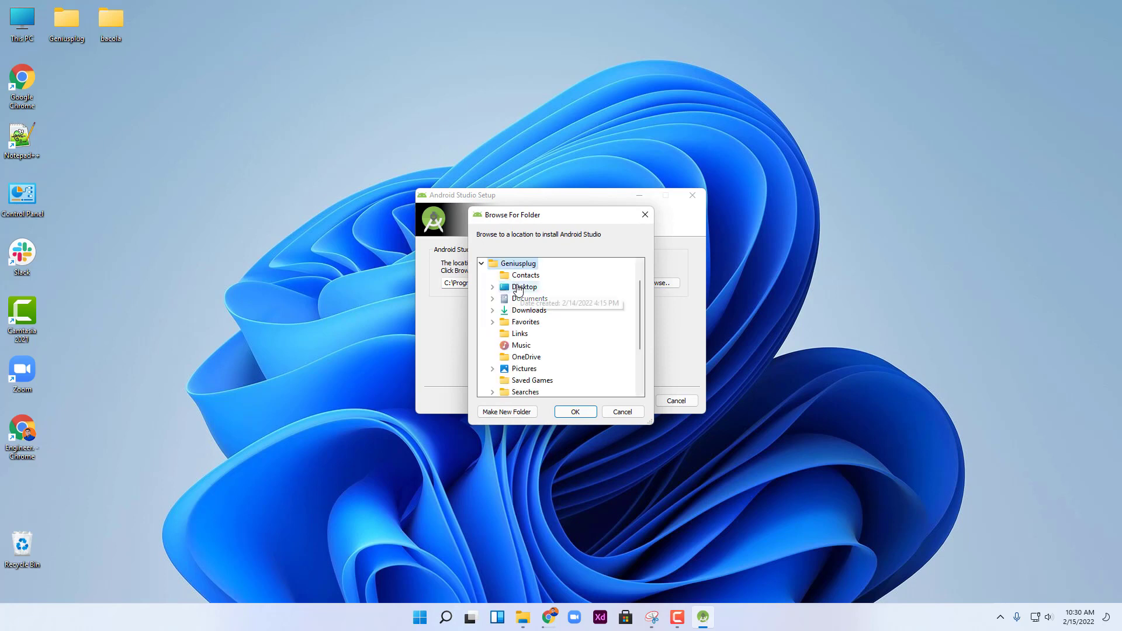
left_click(576, 411)
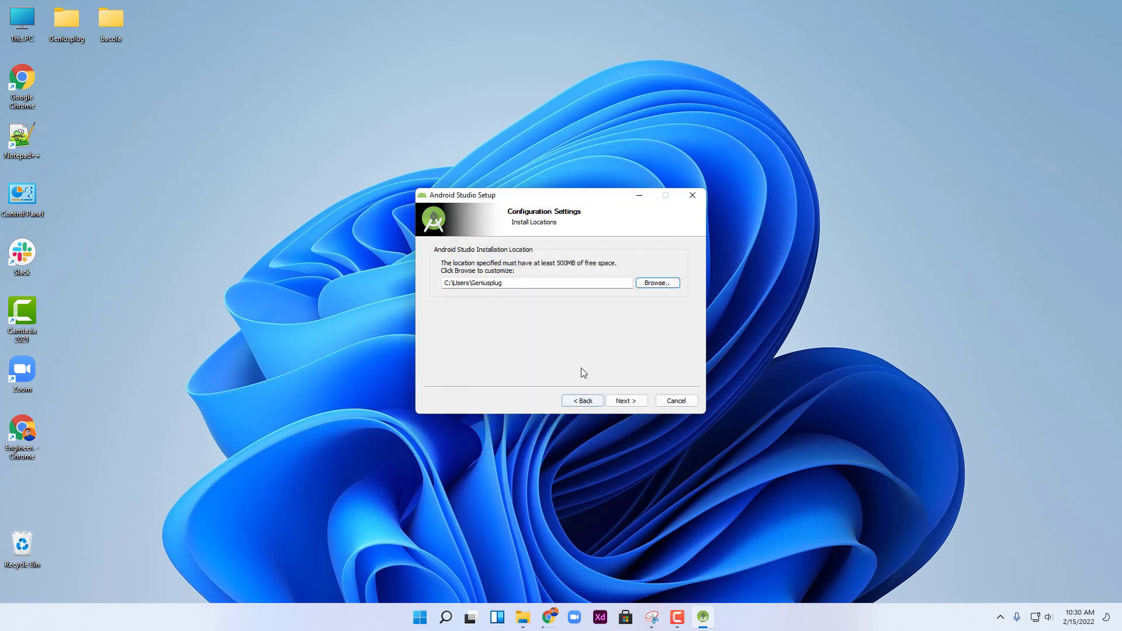
left_click(622, 401)
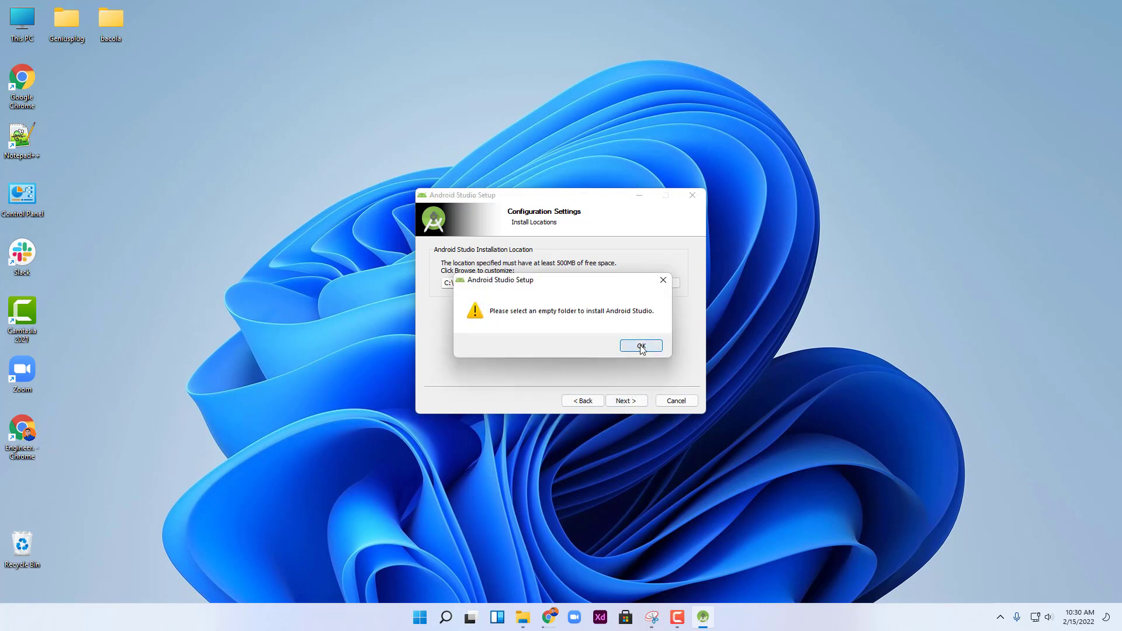
left_click(641, 346)
- Set the Android Studio installation location to the root of Local Disk (C:)
left_click(659, 283)
left_click(536, 287)
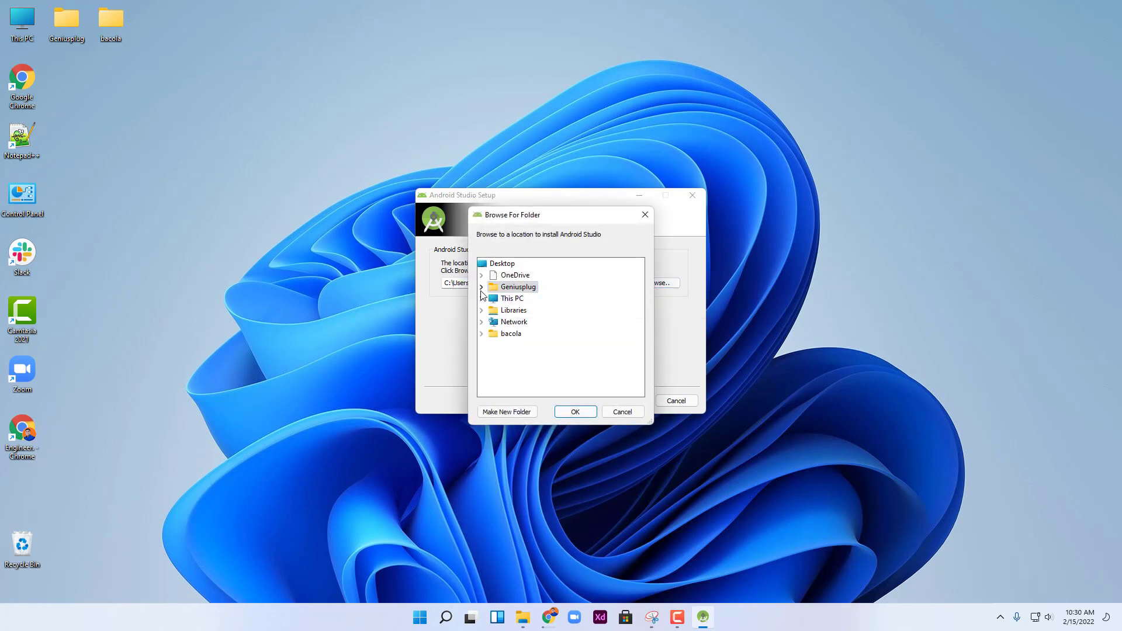
left_click(482, 287)
scroll(493, 310, "down", 5)
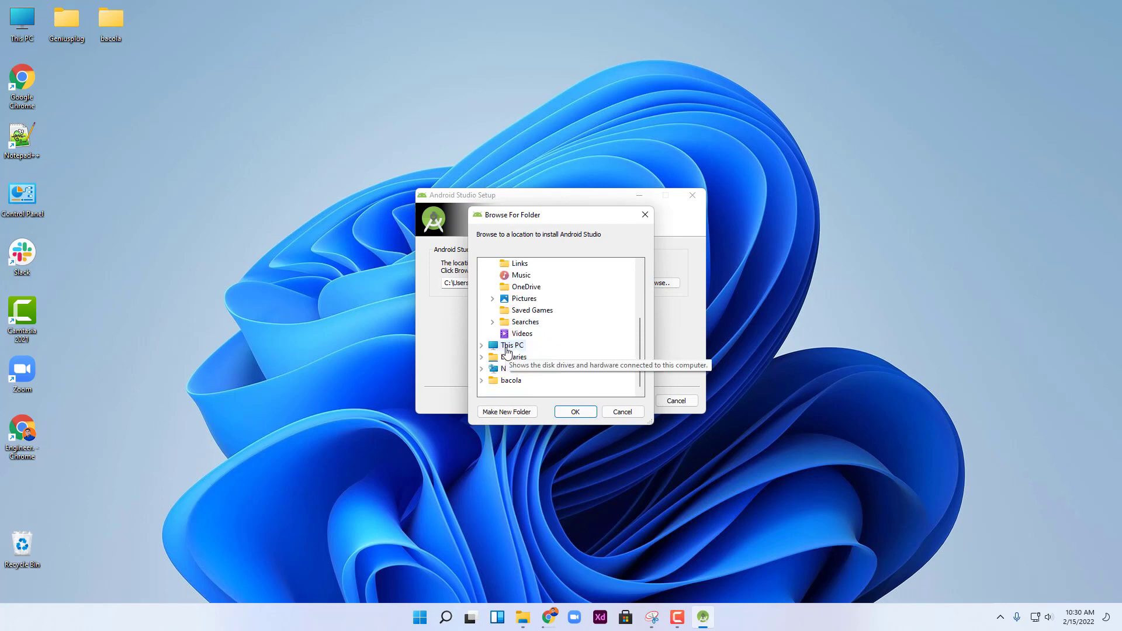
scroll(496, 349, "down", 1)
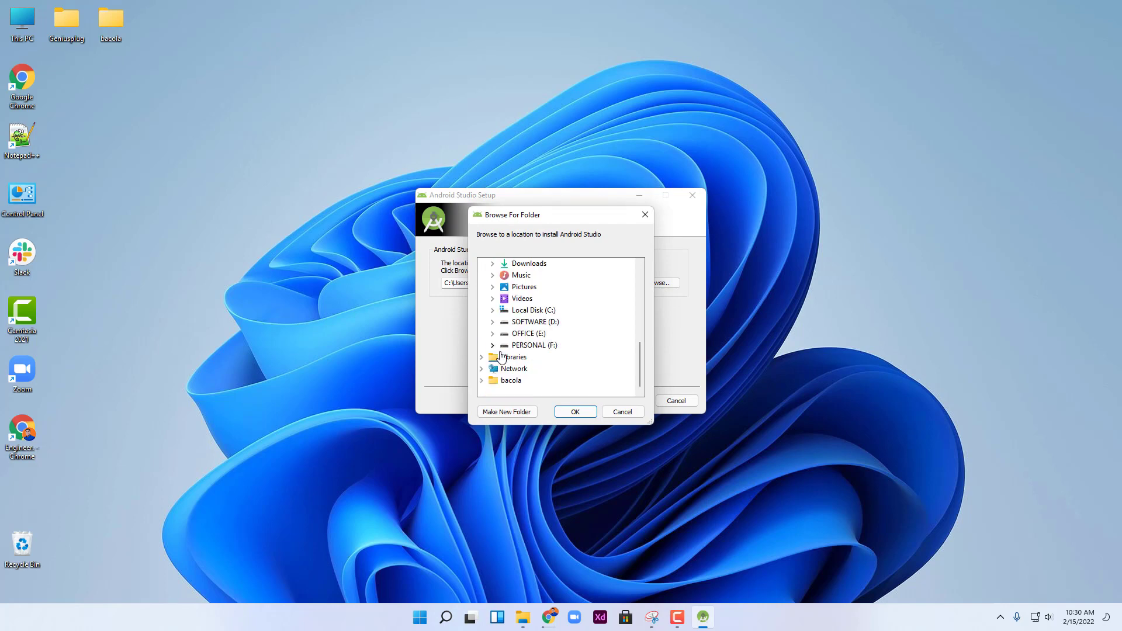
double_click(532, 311)
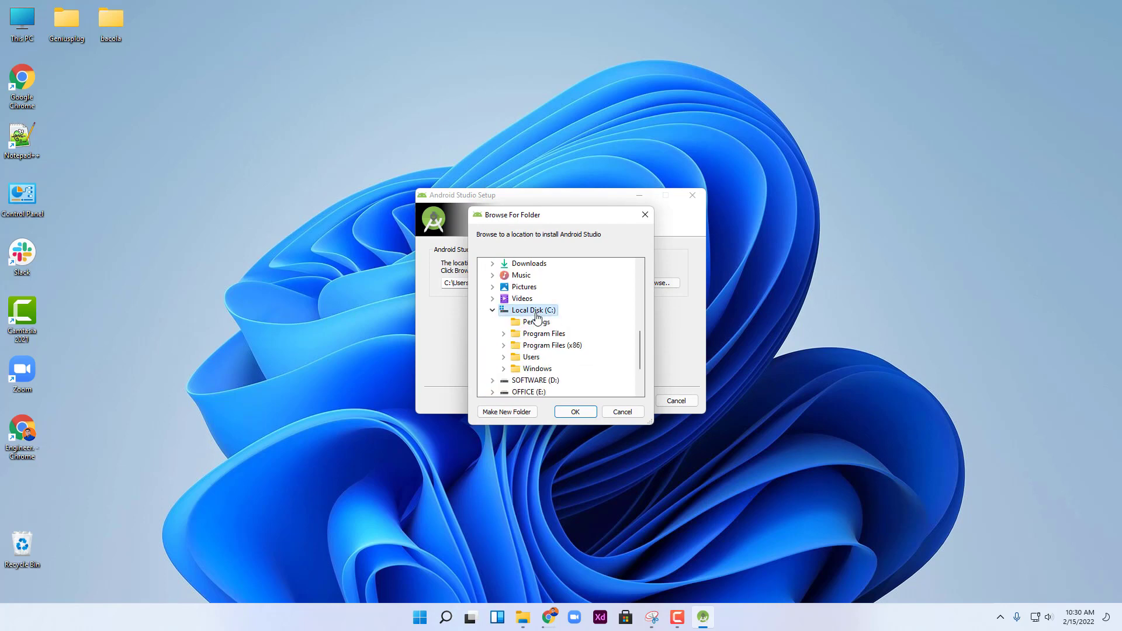
left_click(574, 412)
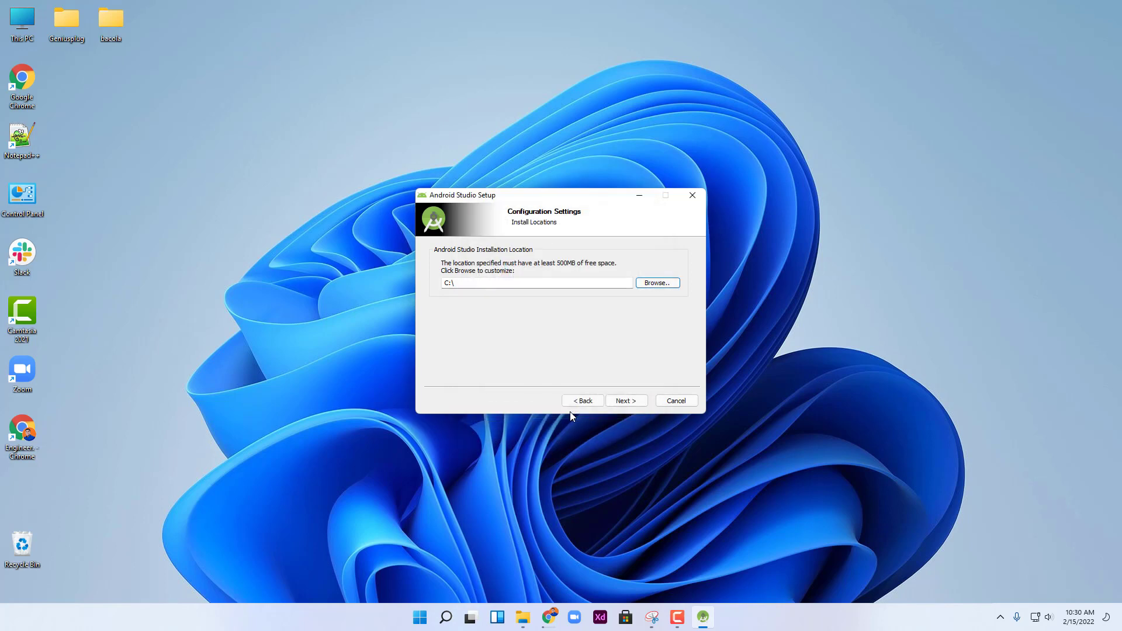
- Create a new folder named Android on Local Disk (C:) and use it as the installation location
left_click(656, 284)
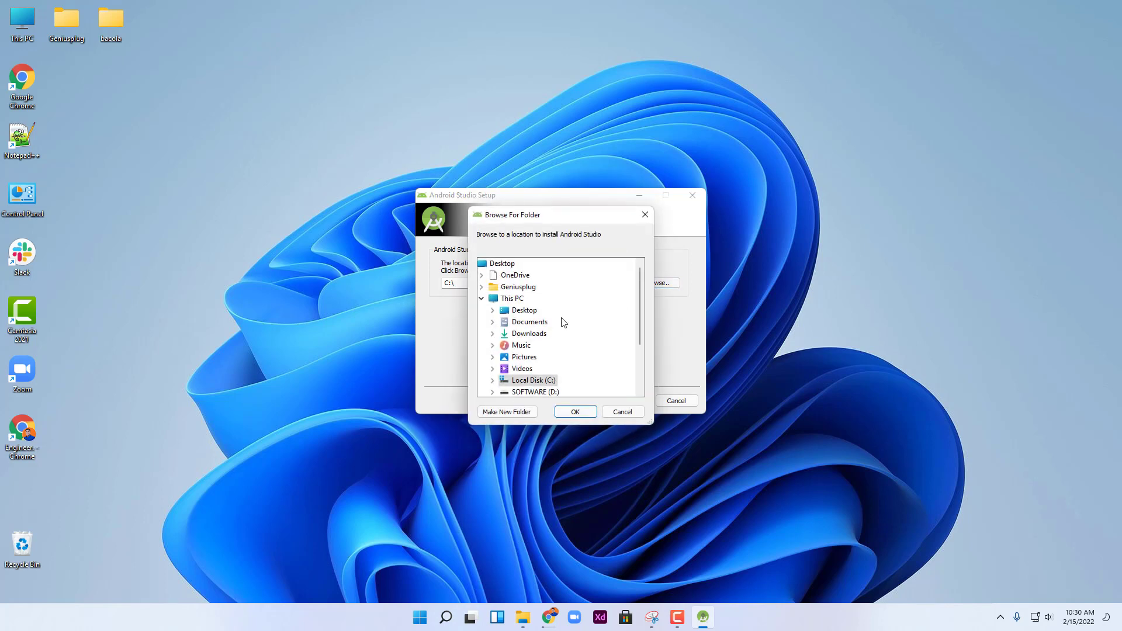
left_click(492, 380)
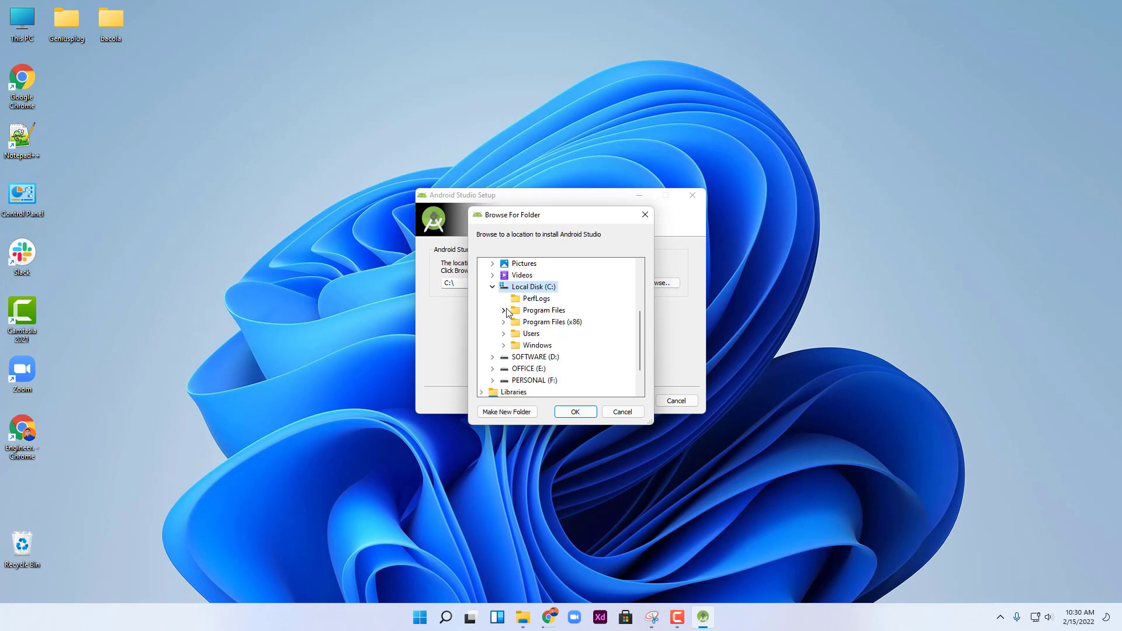
left_click(504, 311)
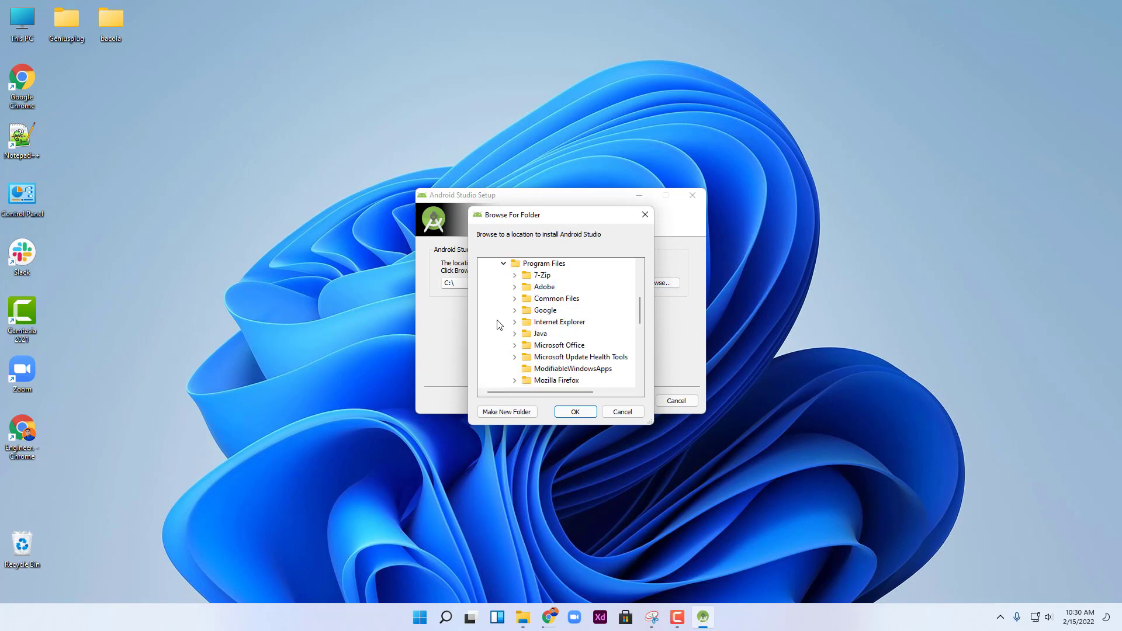
left_click(501, 413)
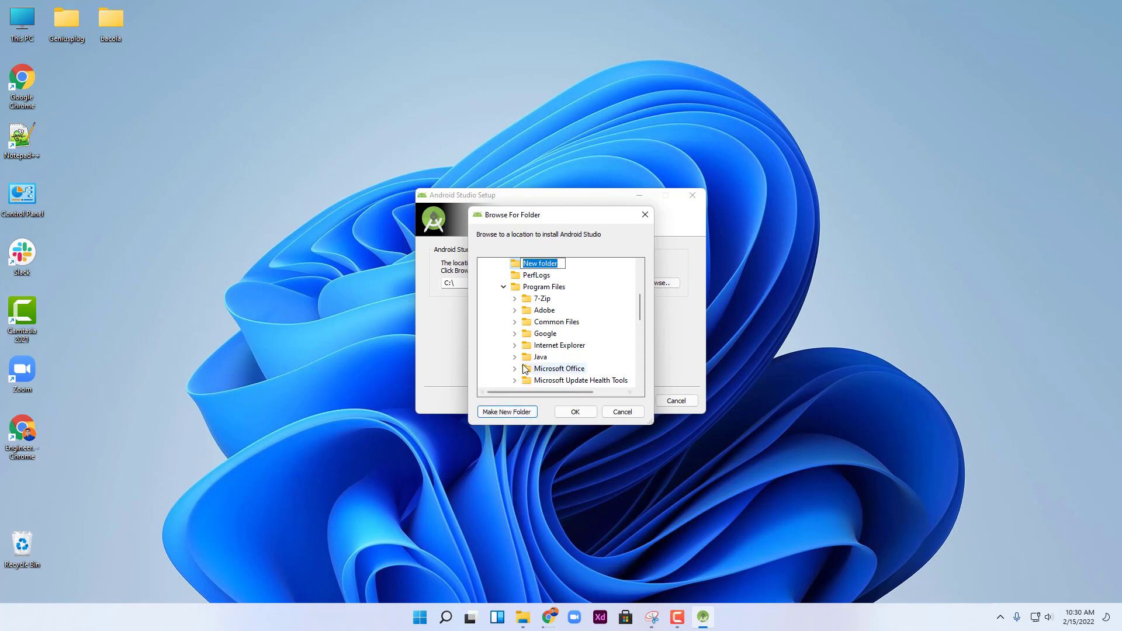
type("Android")
key("Return")
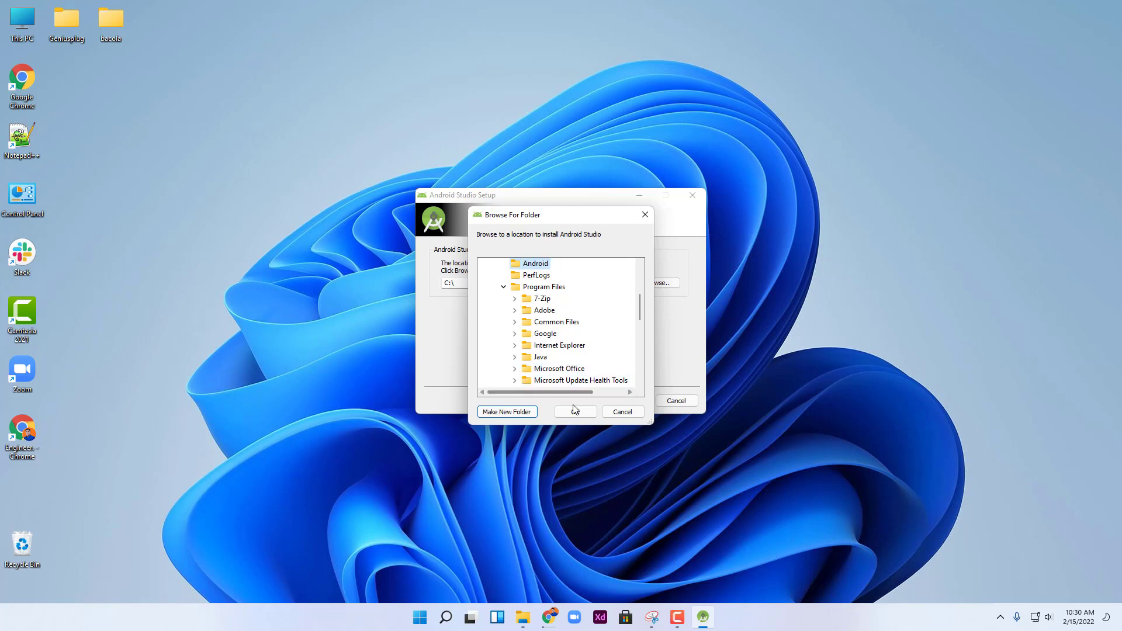
left_click(574, 411)
- Install with the default Android Studio Start Menu folder and finish setup with Start Android Studio enabled
left_click(618, 403)
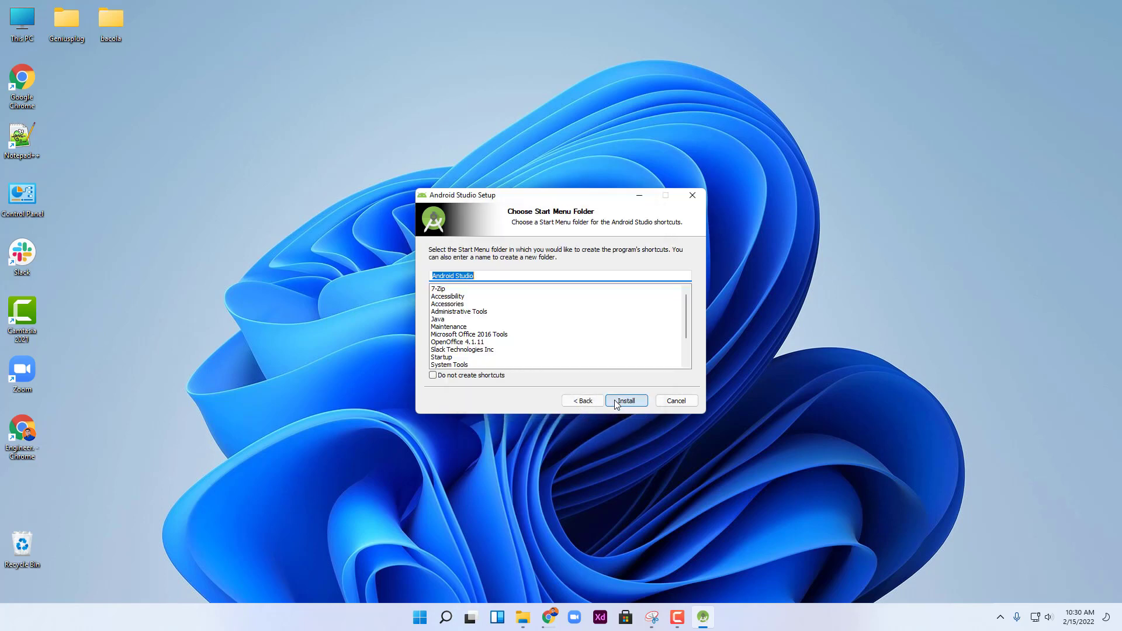
left_click(625, 401)
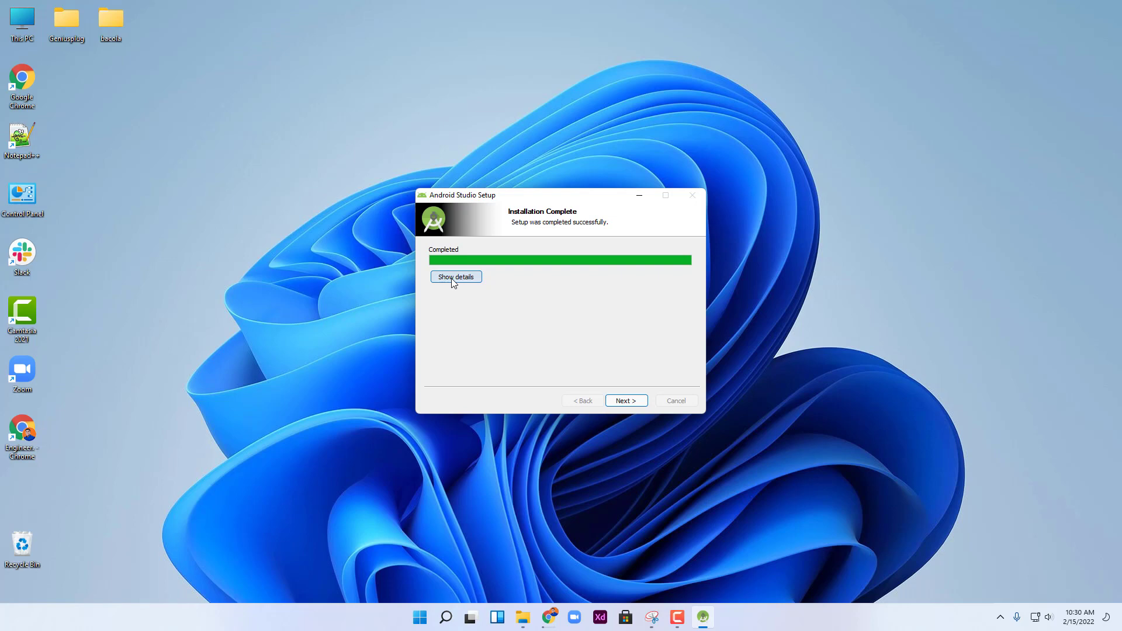
left_click(631, 403)
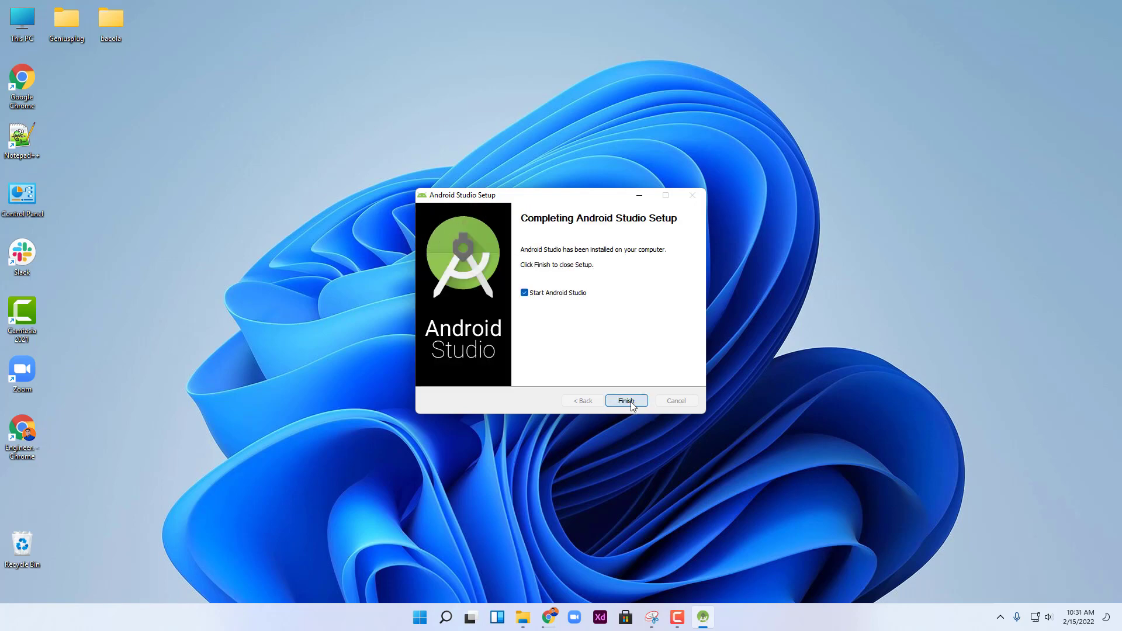
left_click(626, 401)
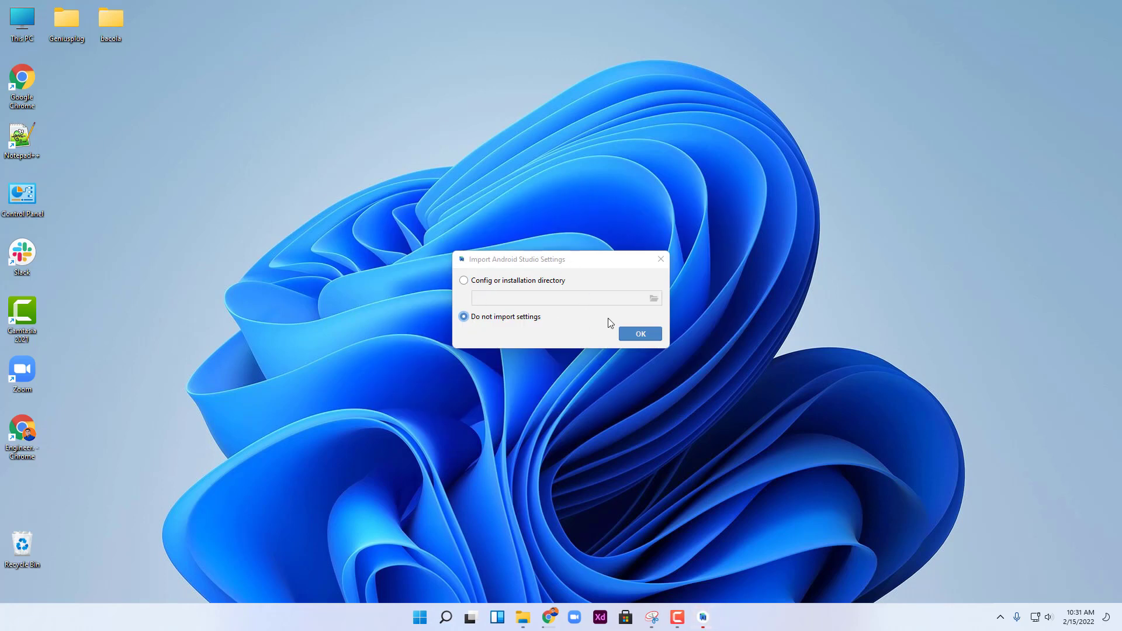
- Start Android Studio without importing settings and agree to send usage statistics to Google
left_click(641, 337)
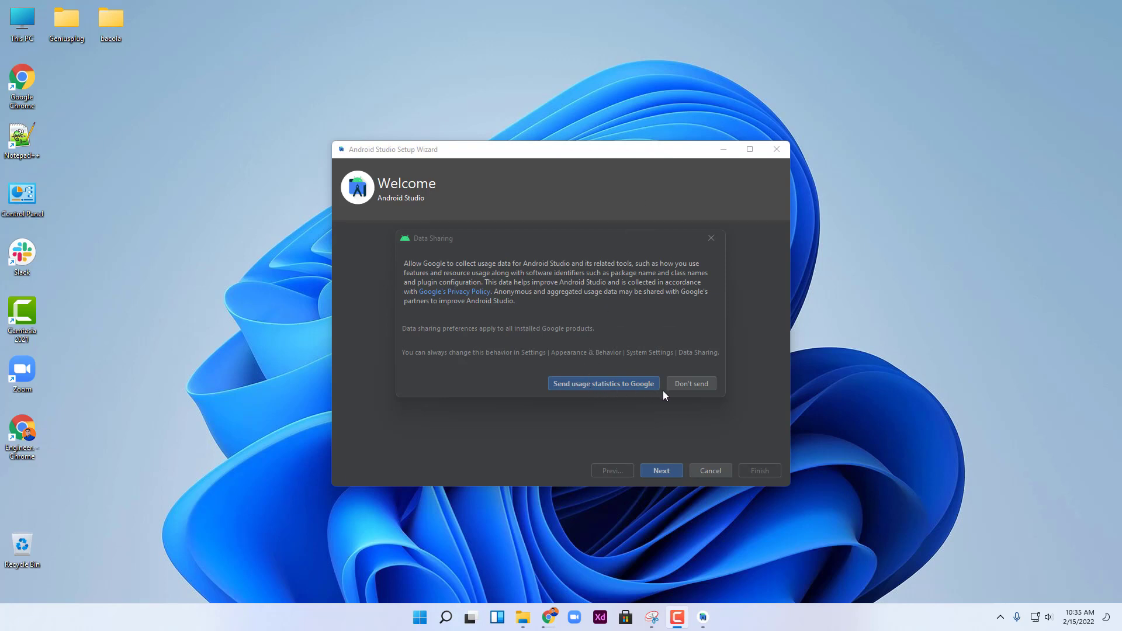
left_click(591, 383)
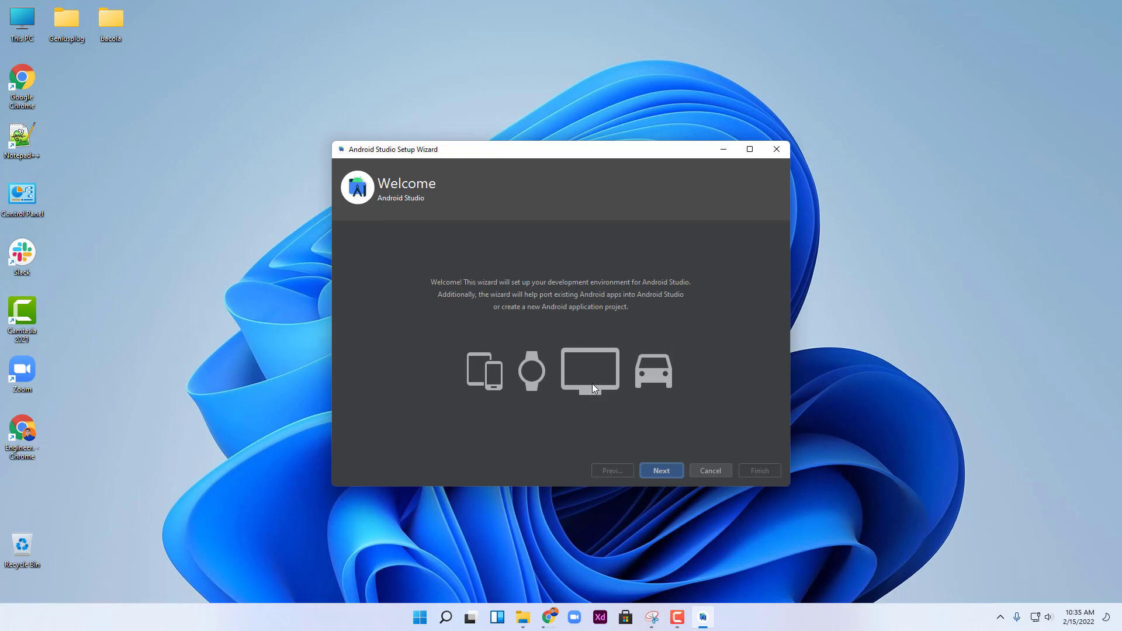
- Choose the Standard install type and the Darcula UI theme in the Android Studio Setup Wizard
left_click(658, 474)
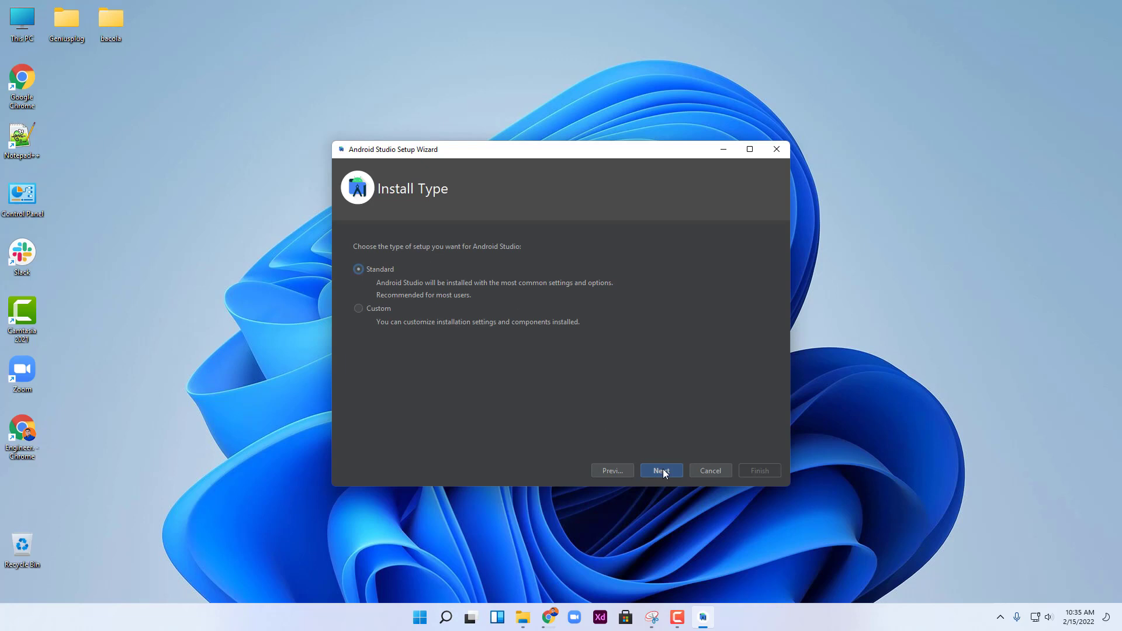
left_click(663, 472)
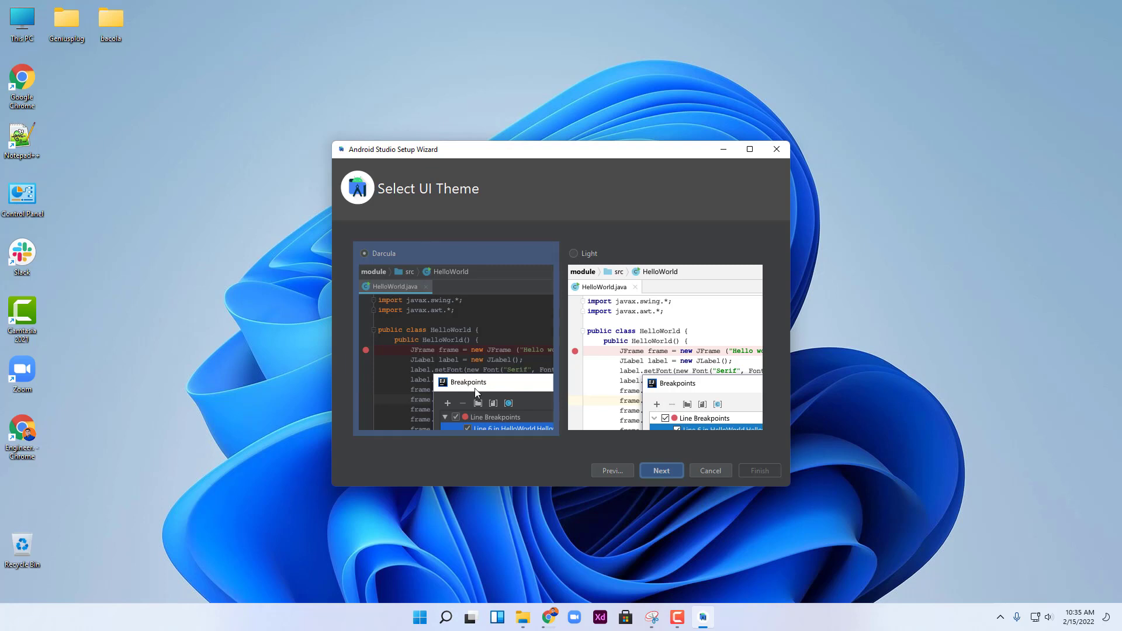
left_click(665, 471)
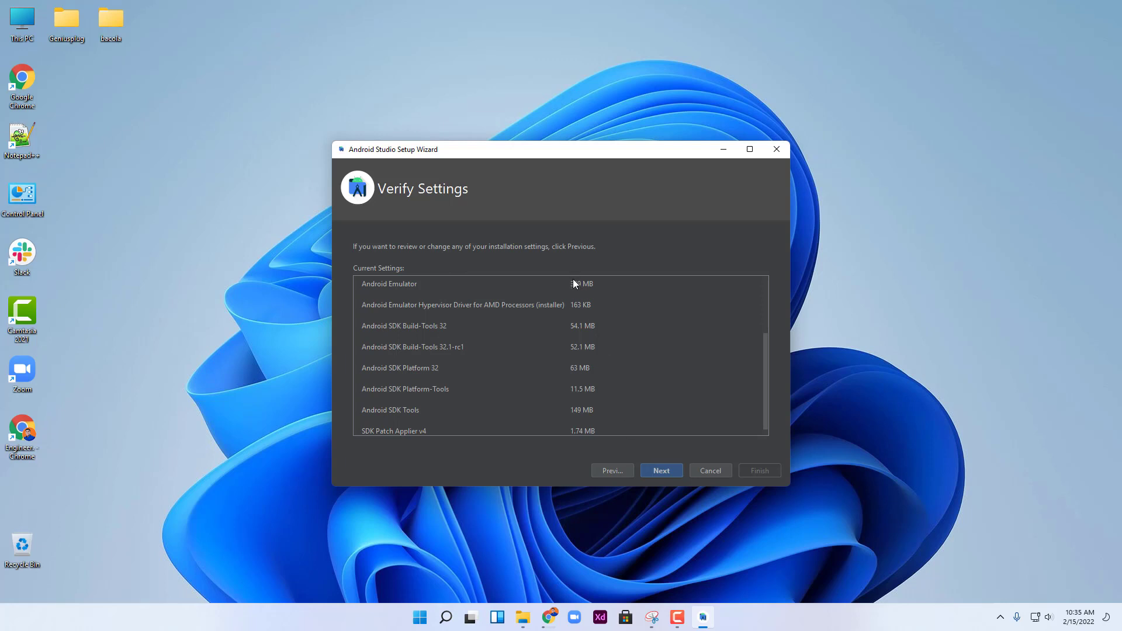
- Review the SDK components to download on the Verify Settings page and proceed to the License Agreement
scroll(583, 361, "down", 1)
scroll(584, 361, "up", 2)
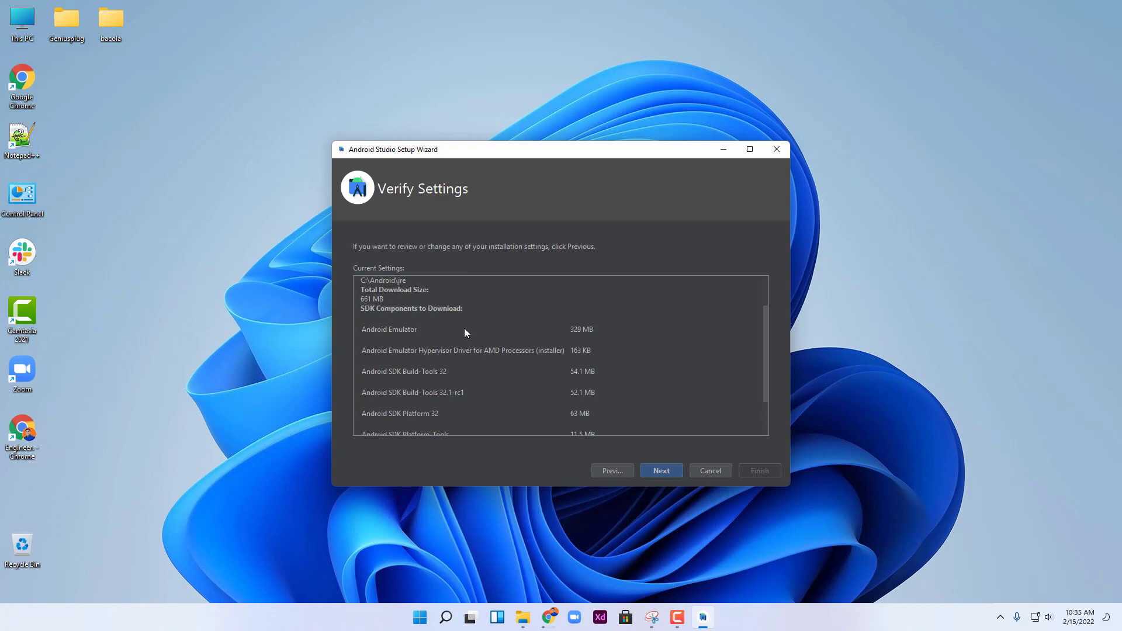
scroll(548, 339, "down", 3)
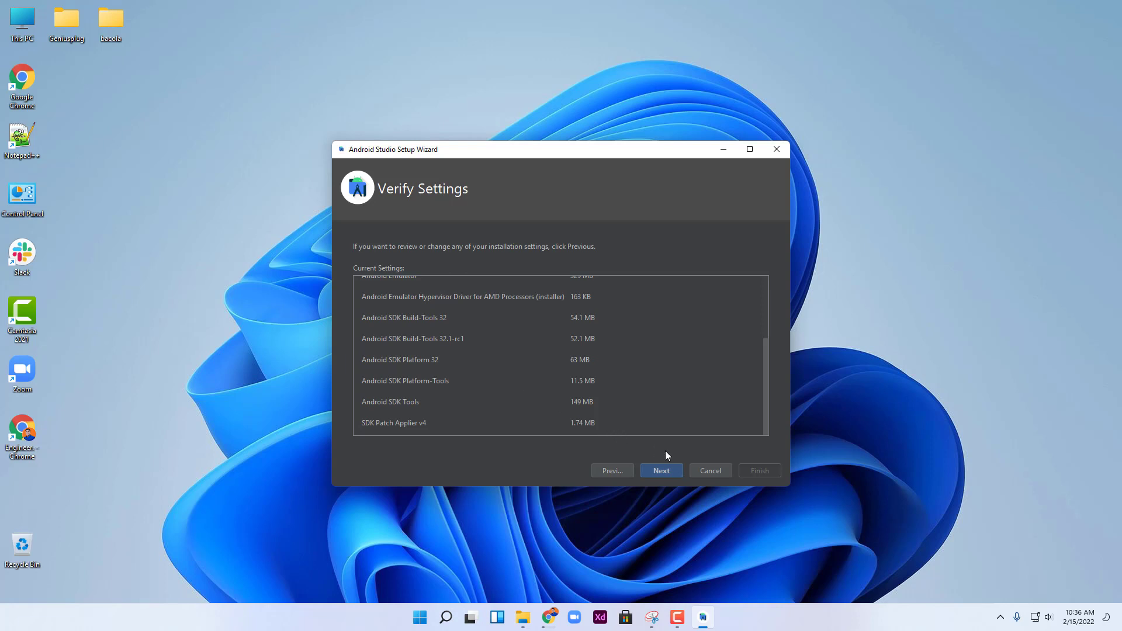
left_click(668, 471)
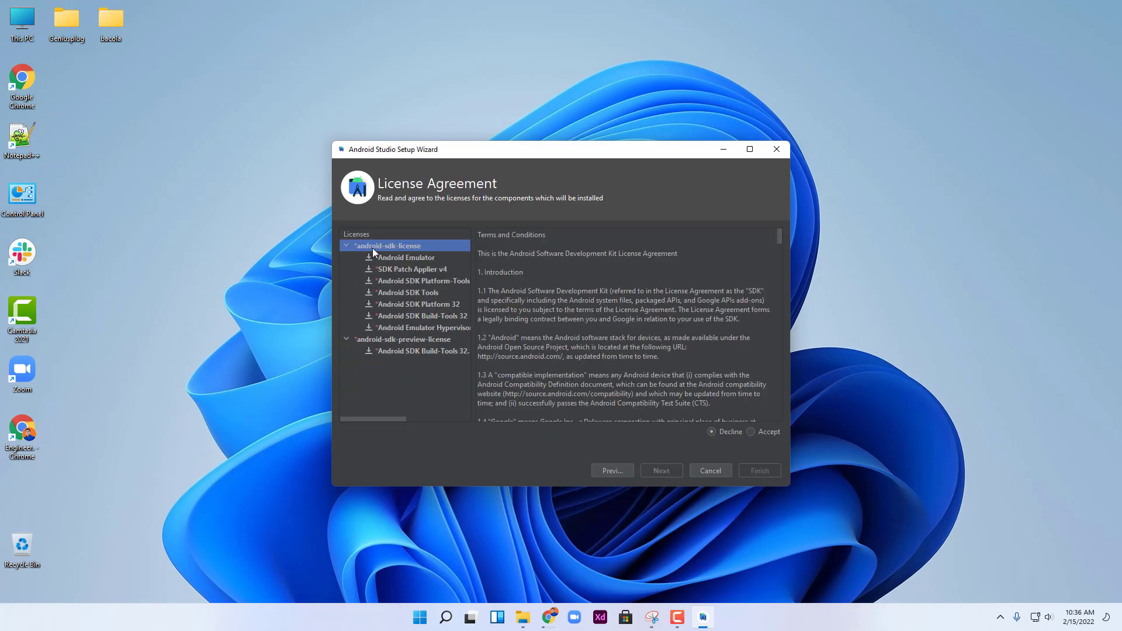
- Accept the android-sdk-license, look through its terms, and check that the Android Emulator entry is covered by the acceptance
left_click(752, 432)
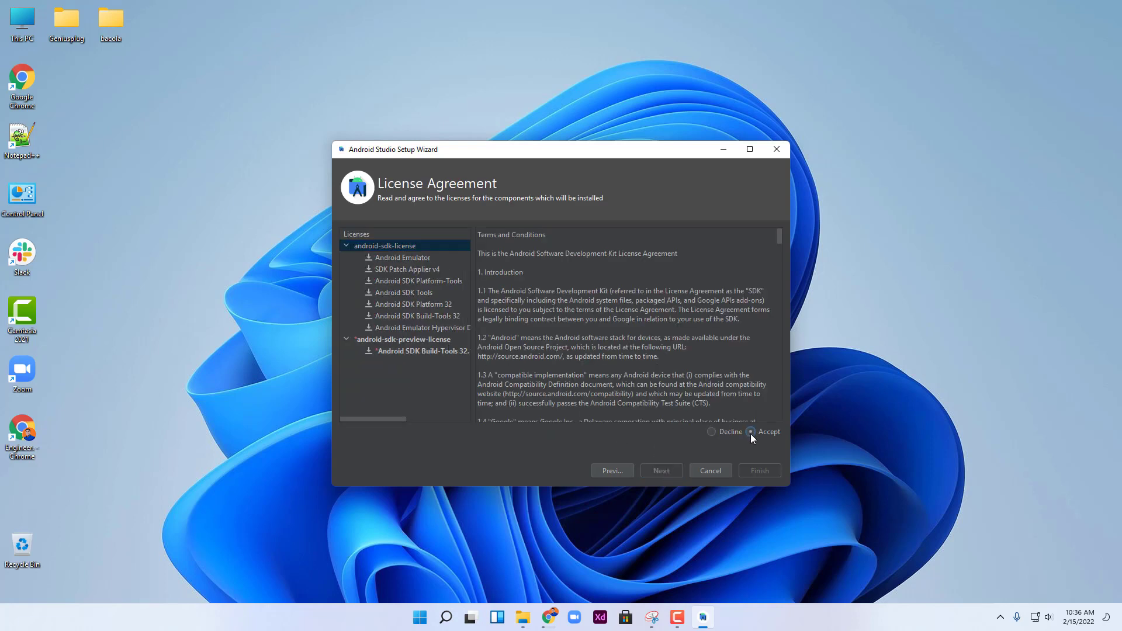
scroll(607, 292, "down", 10)
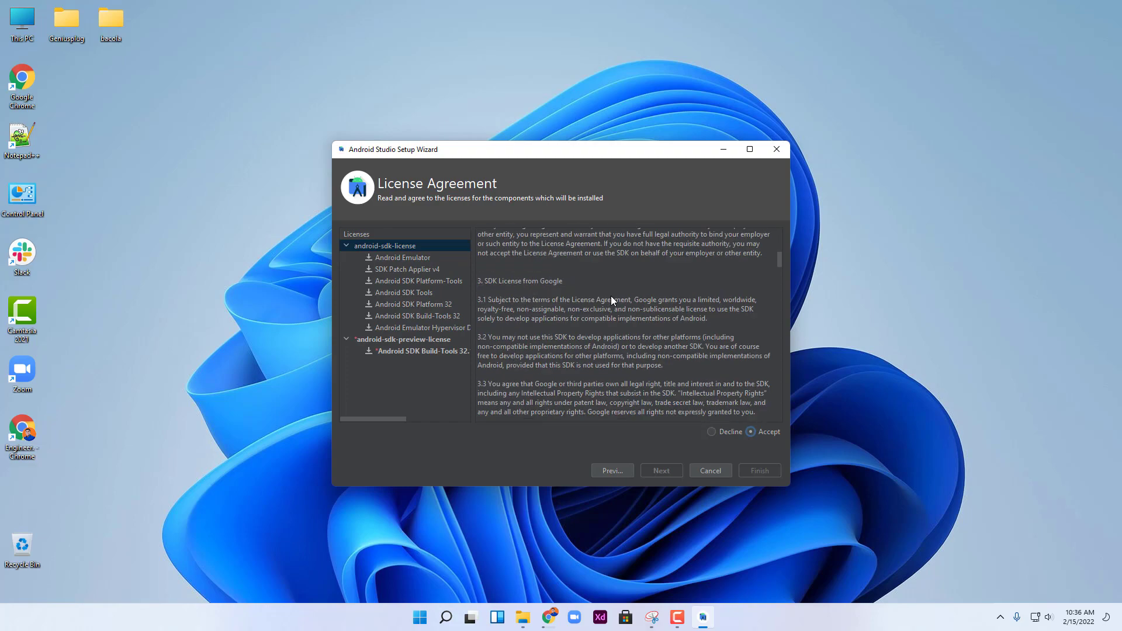
left_click_drag(778, 274, 780, 425)
left_click(428, 260)
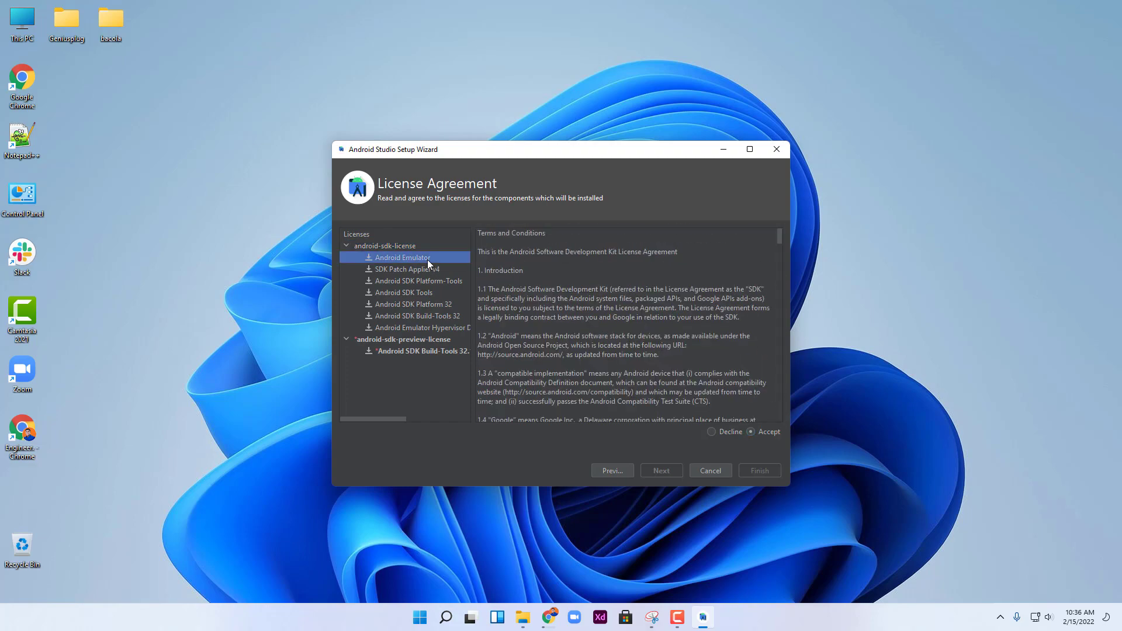
left_click(747, 432)
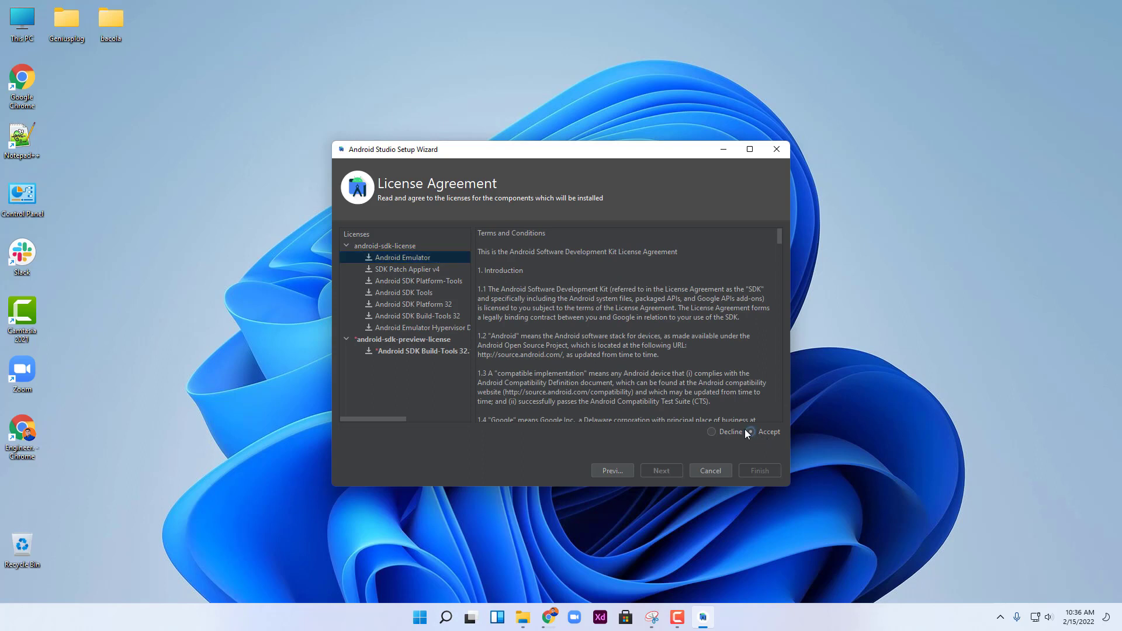
- Go through the remaining licensed components and accept the android-sdk-preview-license for Android SDK Build-Tools 32.1
left_click(407, 270)
left_click(411, 282)
left_click(414, 294)
left_click(416, 303)
left_click(413, 316)
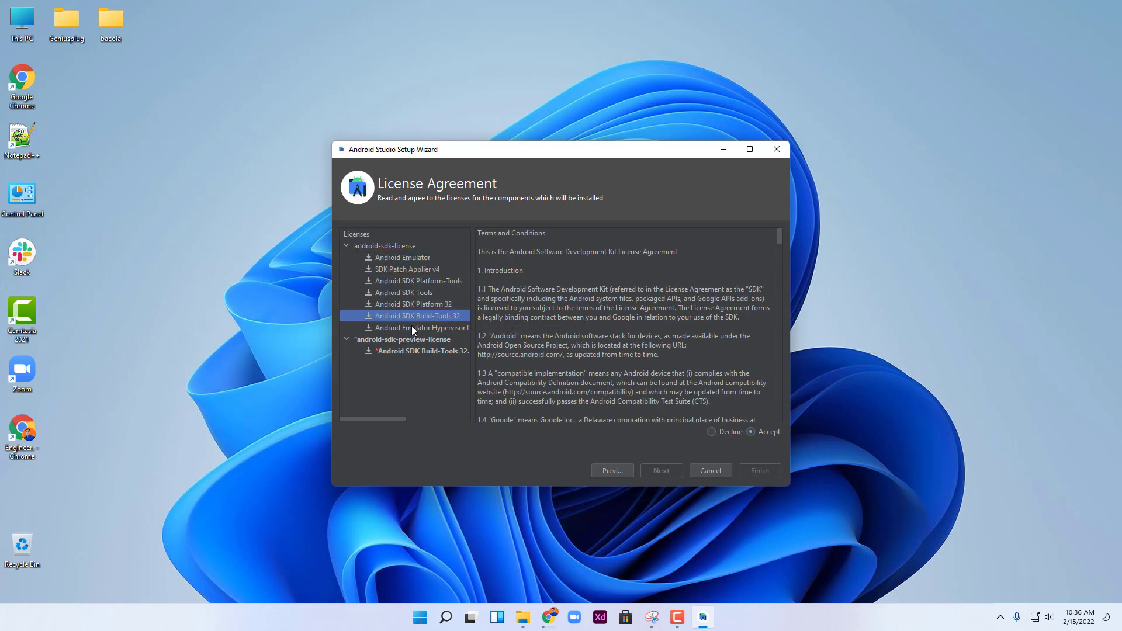
left_click(412, 327)
left_click(414, 340)
left_click(415, 351)
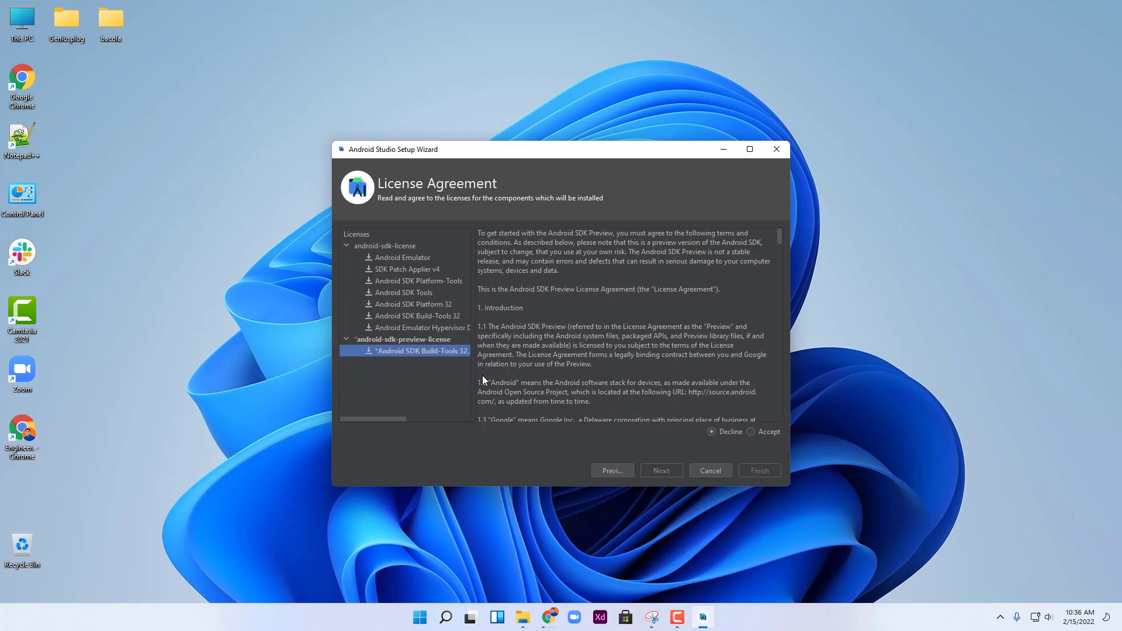
scroll(483, 375, "down", 10)
left_click(751, 431)
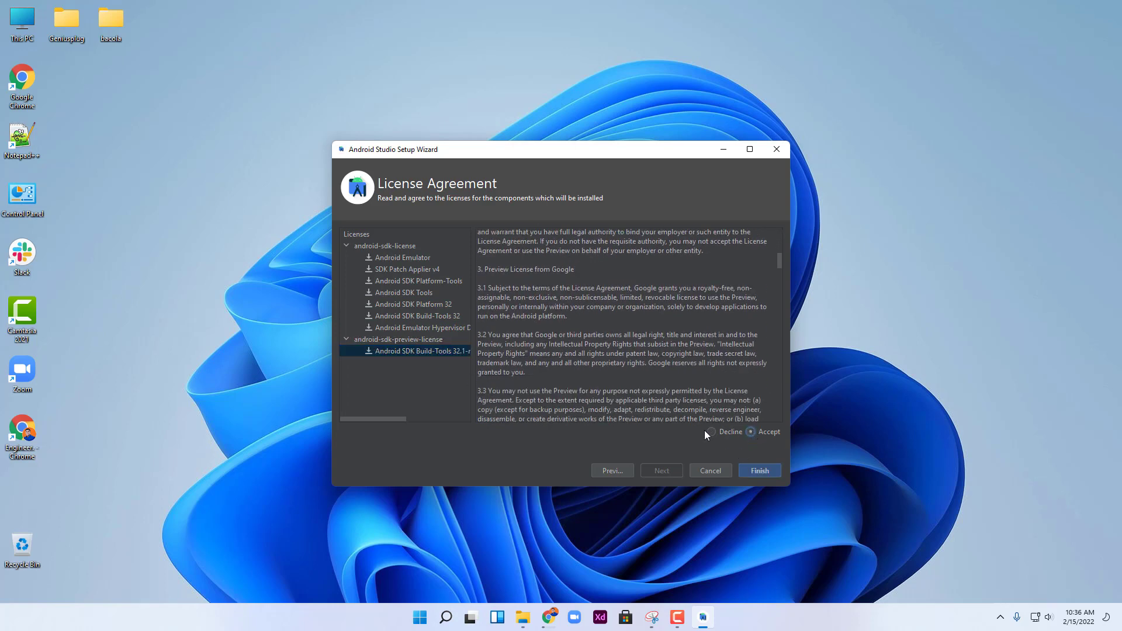
- Recheck the accepted component licenses, start downloading the components, and show the download details
left_click(424, 327)
left_click(423, 304)
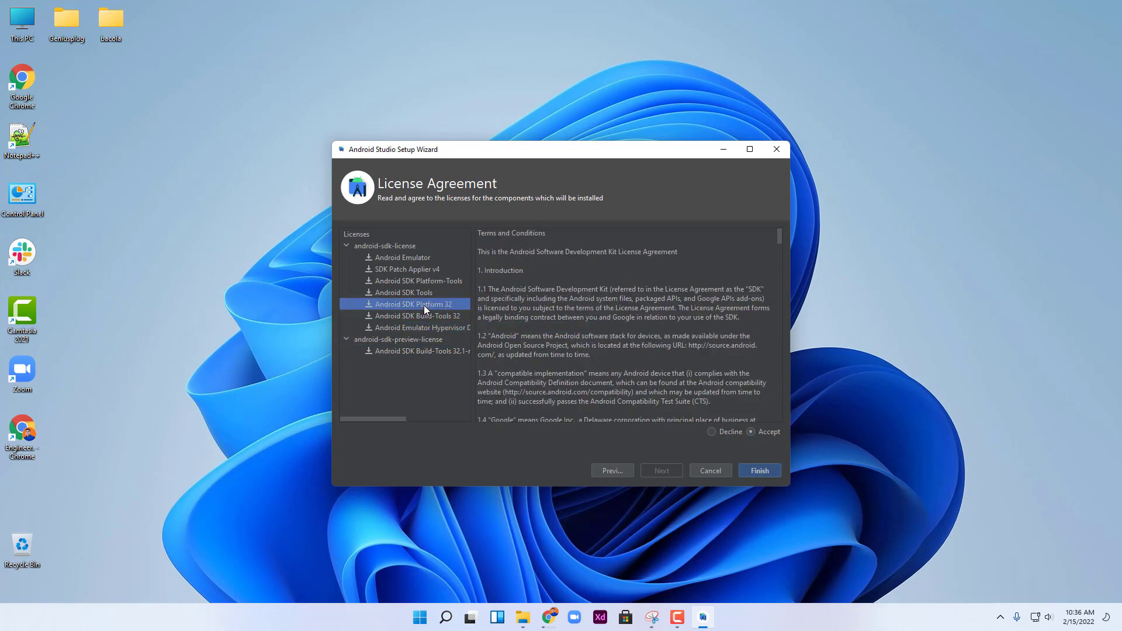
left_click(757, 474)
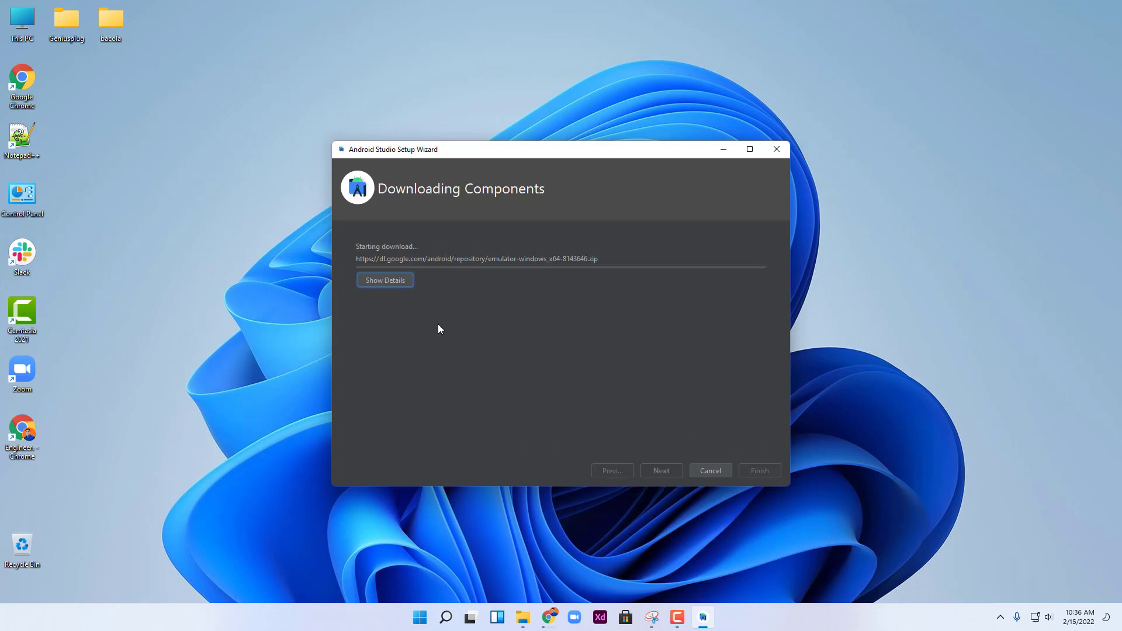
left_click(391, 281)
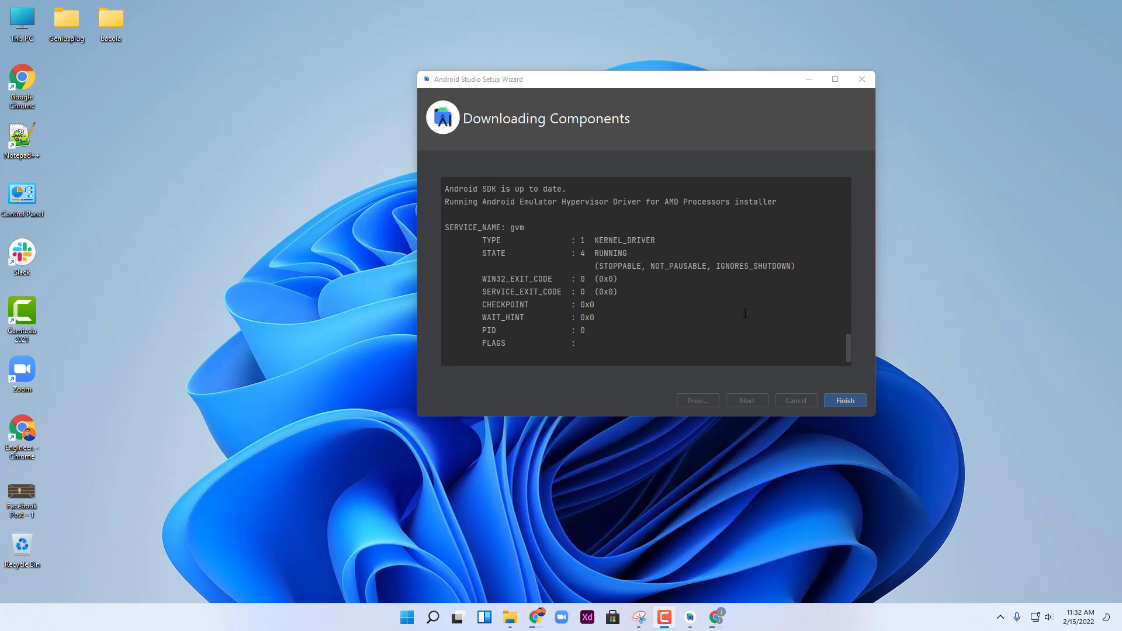
- Review the component installation log and finish the Android Studio Setup Wizard
scroll(745, 314, "up", 10)
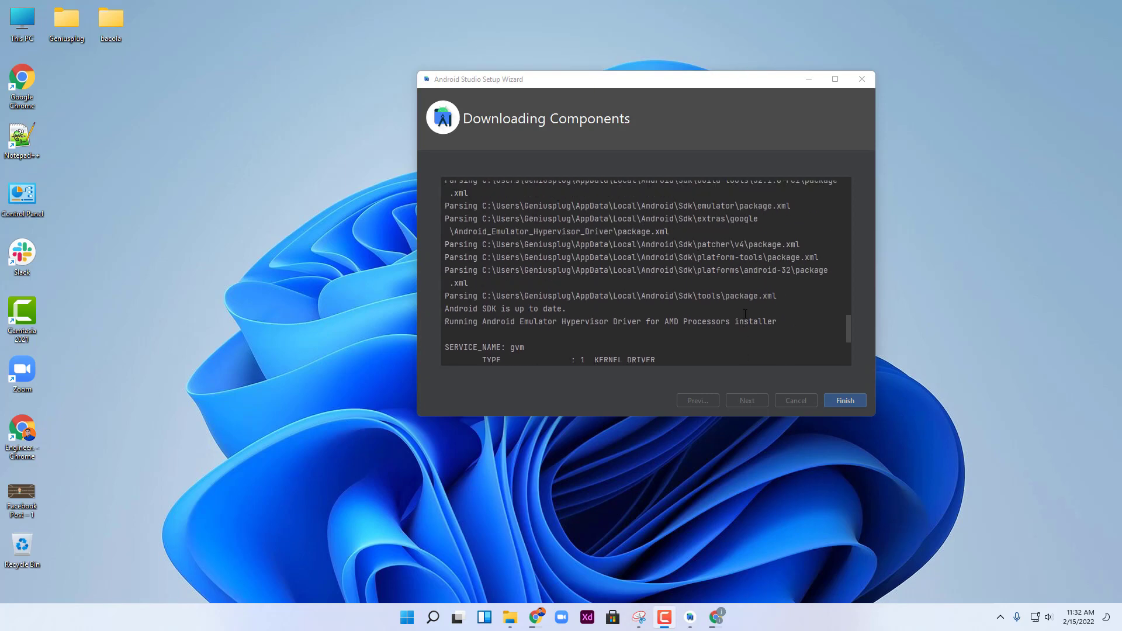
scroll(746, 312, "up", 10)
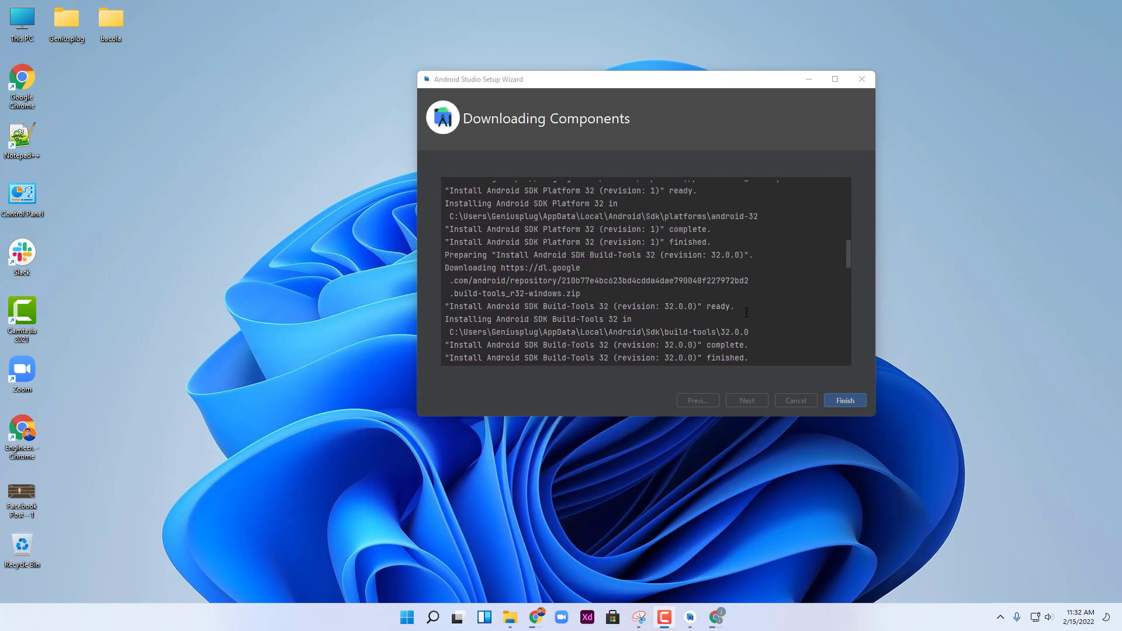
scroll(759, 362, "down", 3)
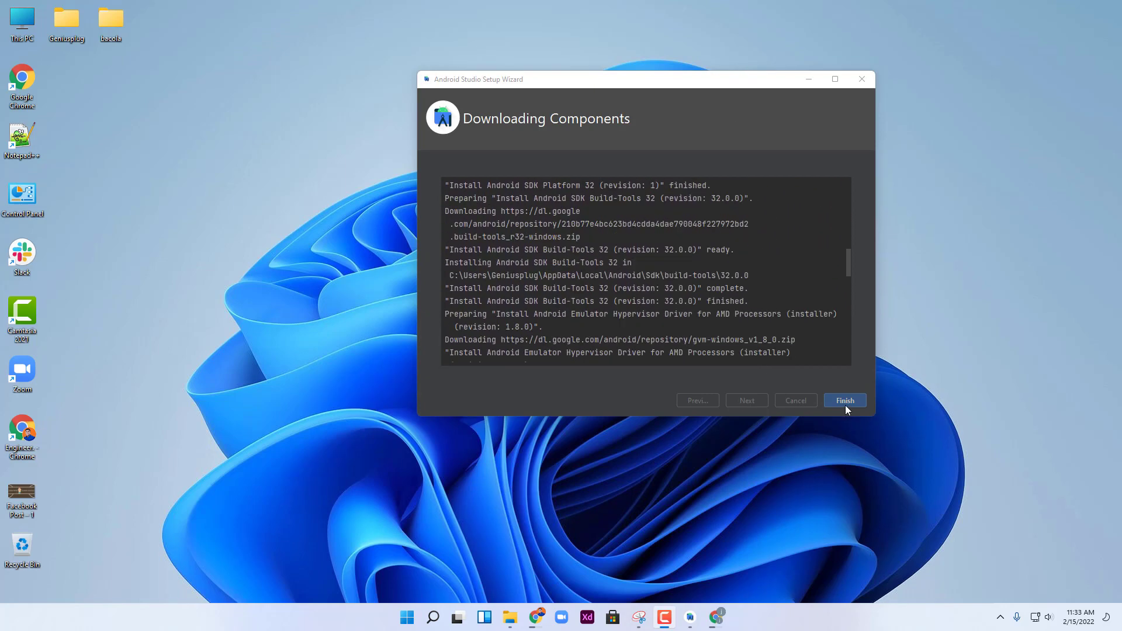
left_click(844, 401)
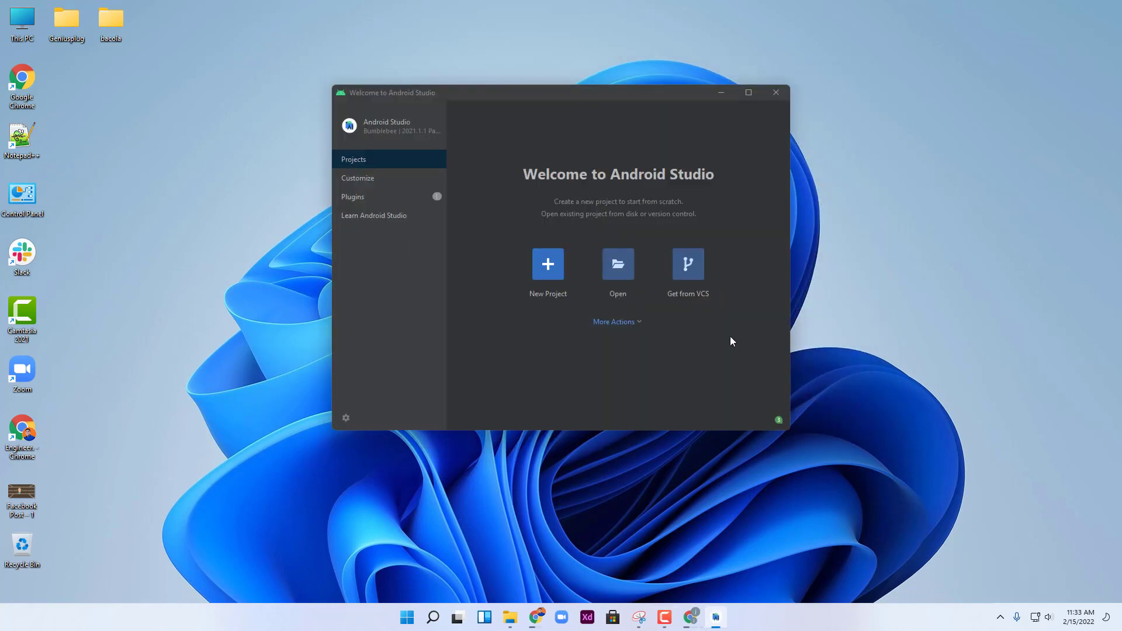
- Open the Customize settings on the welcome screen and try the High contrast, IntelliJ Light and Darcula color themes
left_click_drag(481, 93, 484, 107)
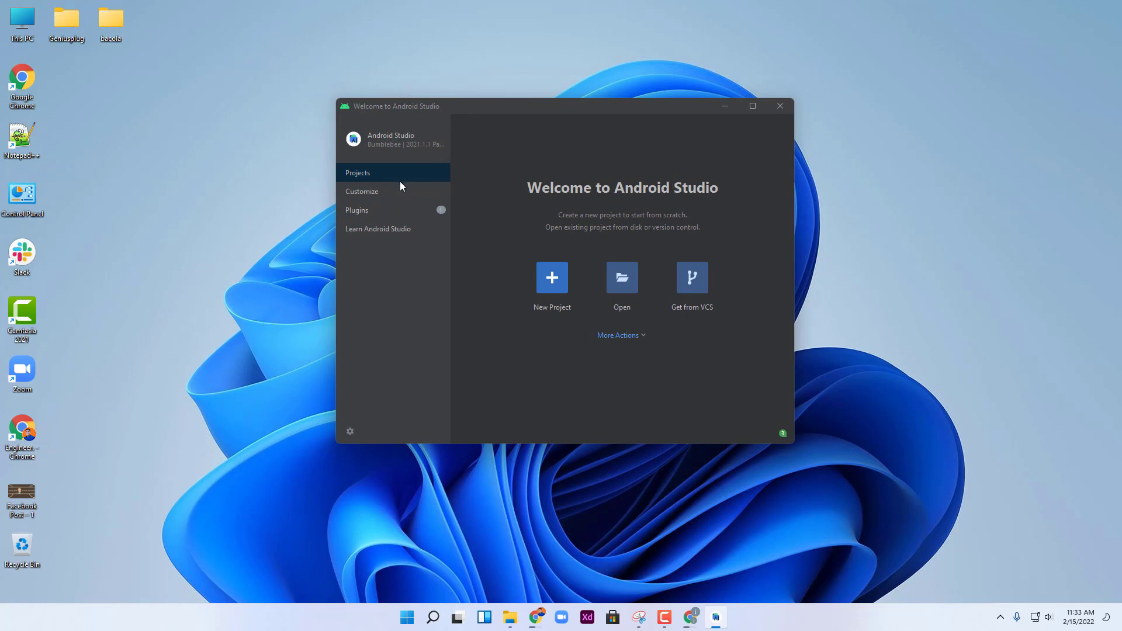
left_click(385, 194)
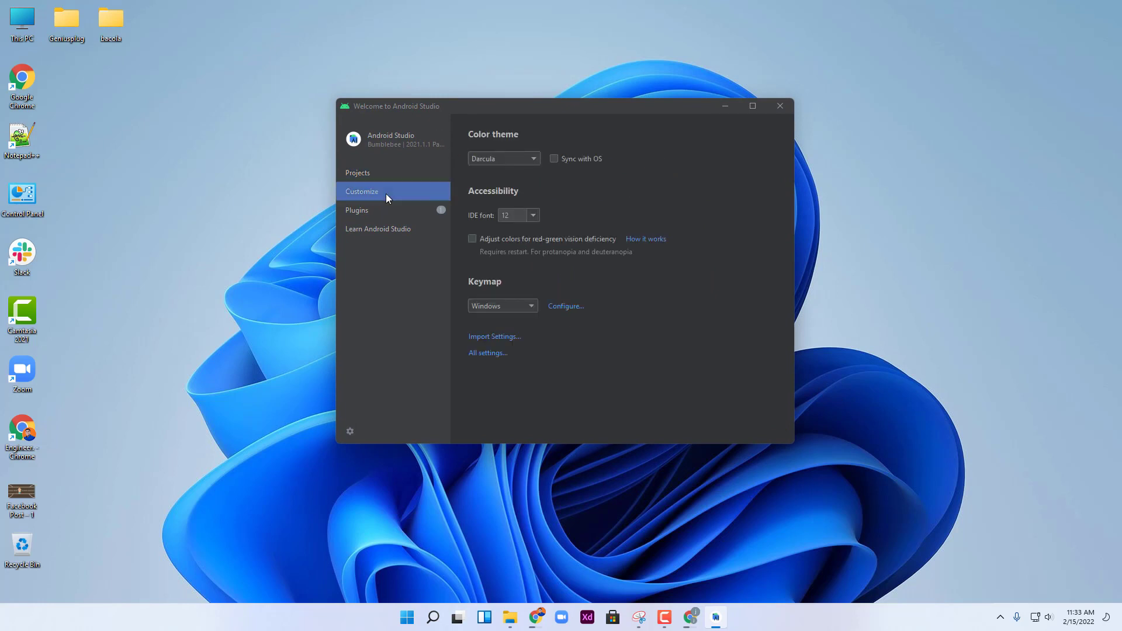
left_click(532, 159)
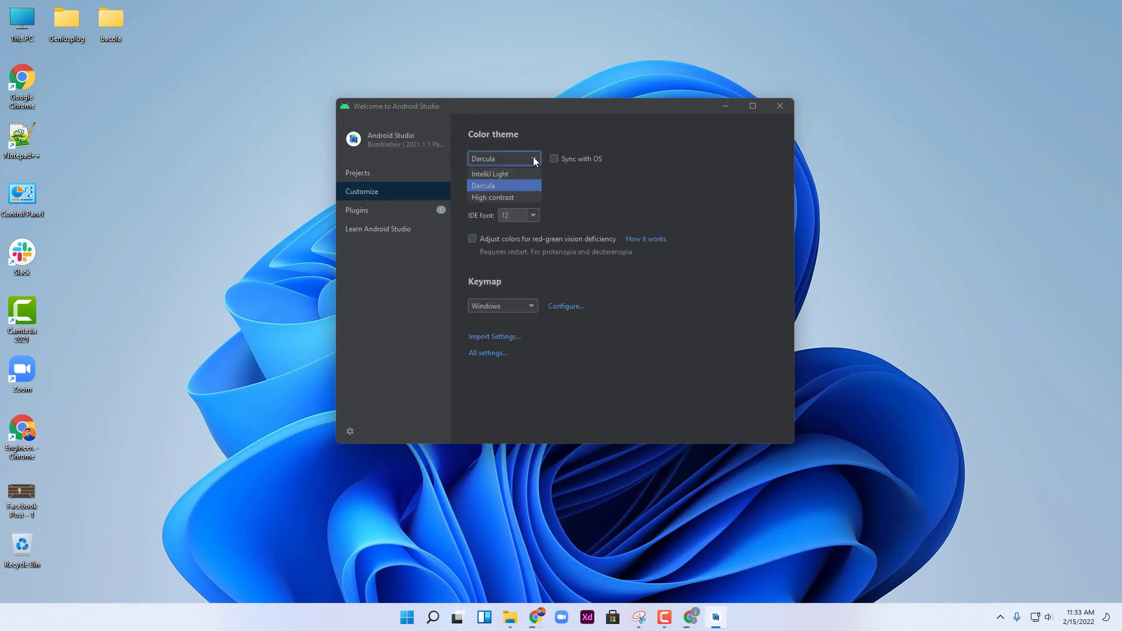
left_click(515, 198)
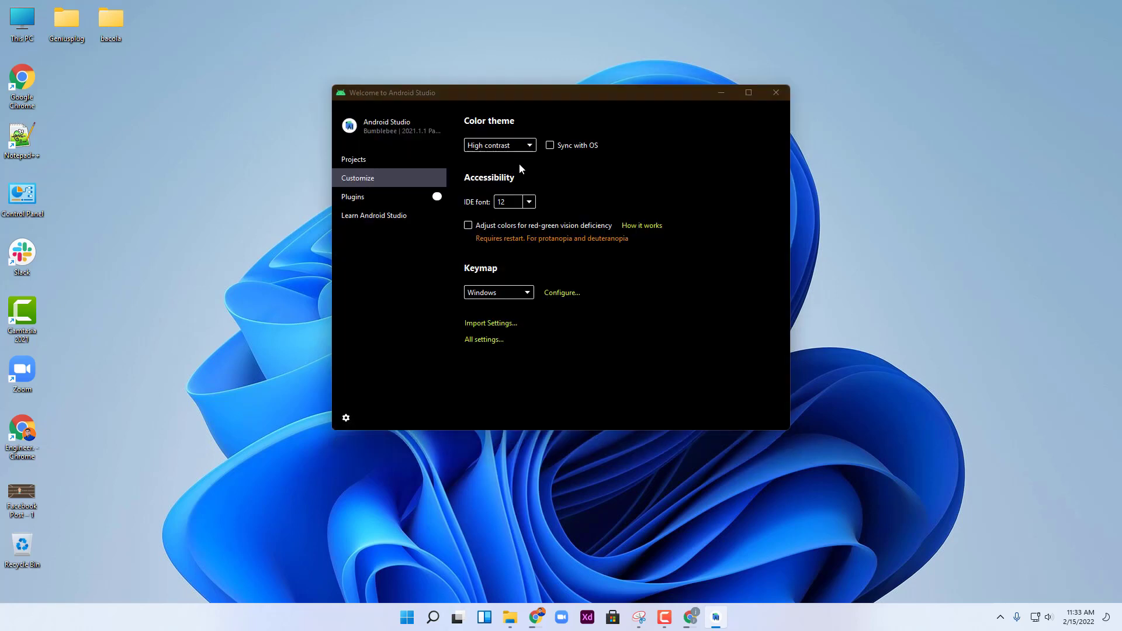
left_click(523, 151)
left_click(511, 159)
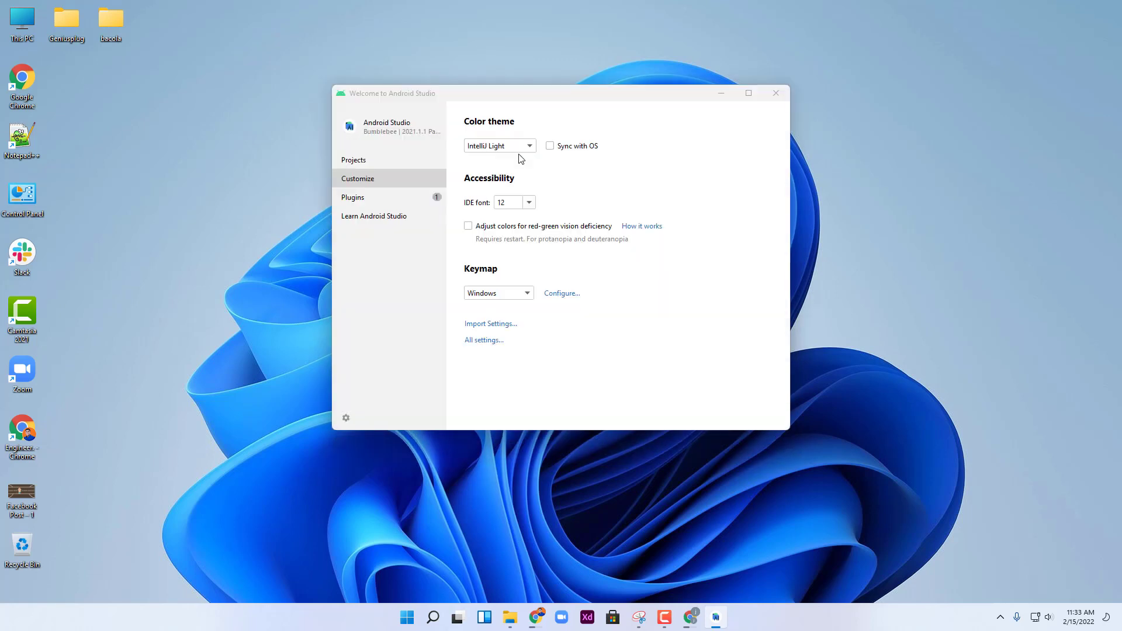
left_click(521, 152)
left_click(506, 173)
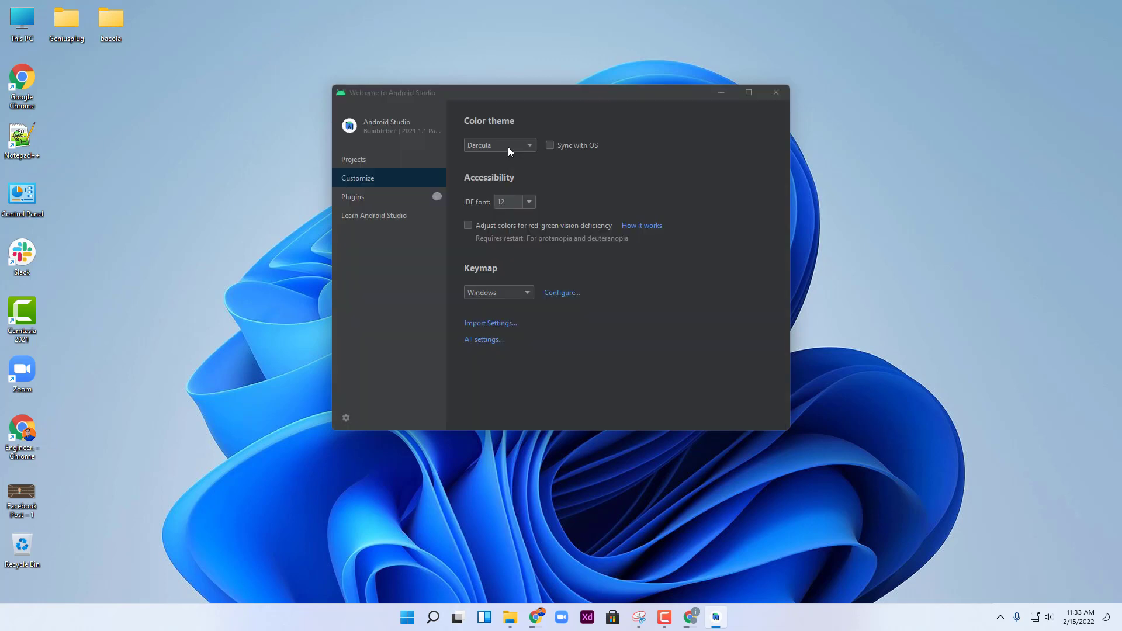
- Set the color theme to IntelliJ Light and the IDE font size to 14
left_click(507, 147)
left_click(506, 161)
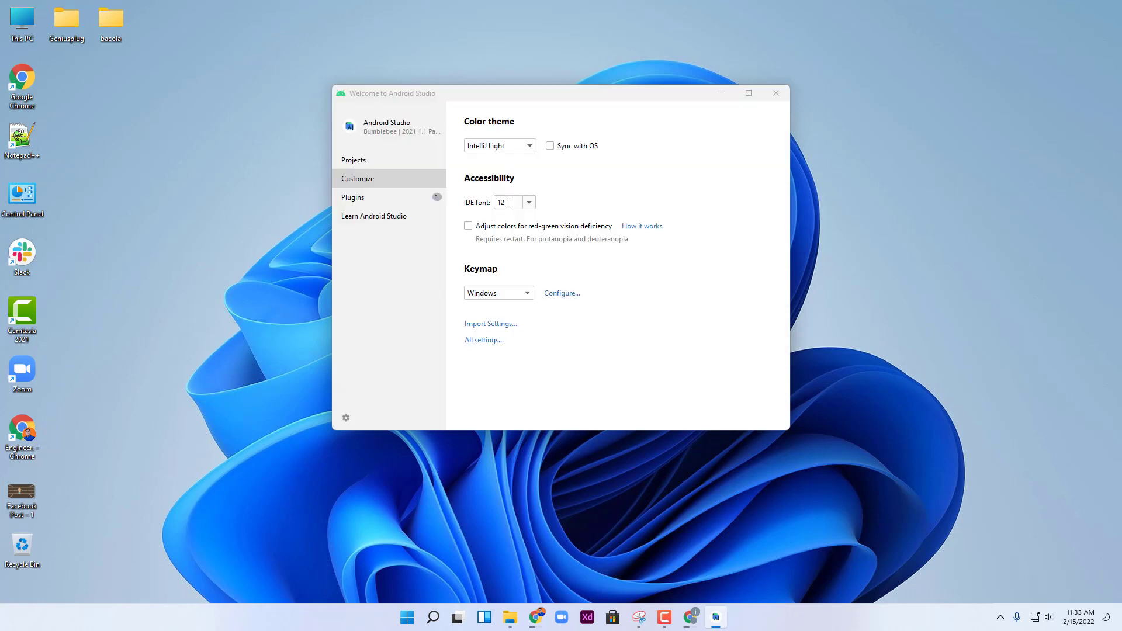
left_click(528, 203)
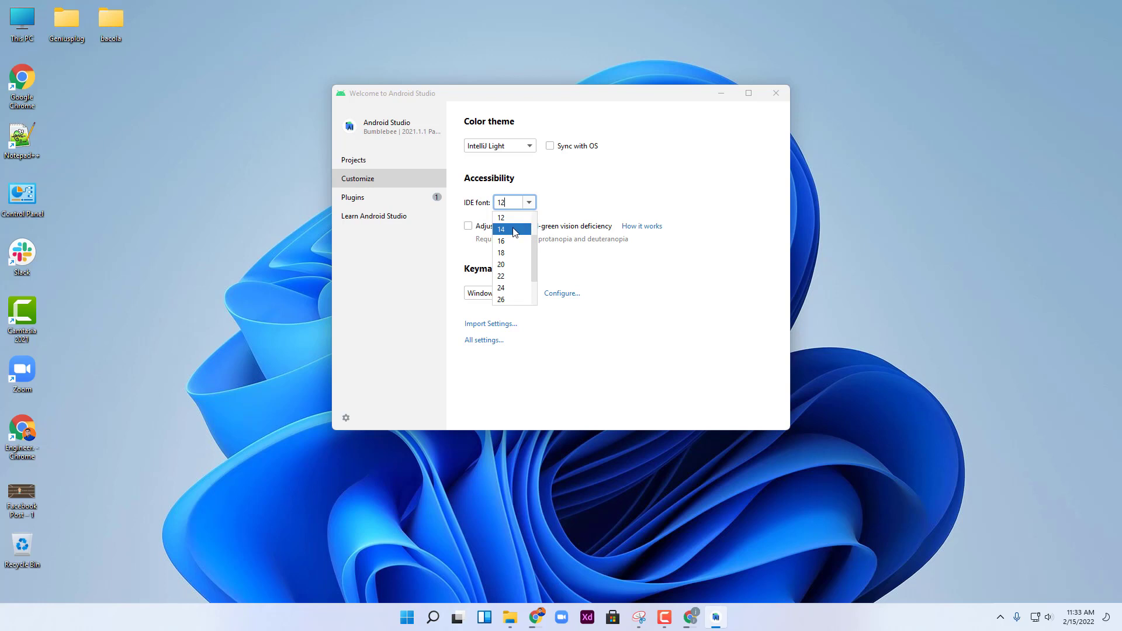
left_click(514, 225)
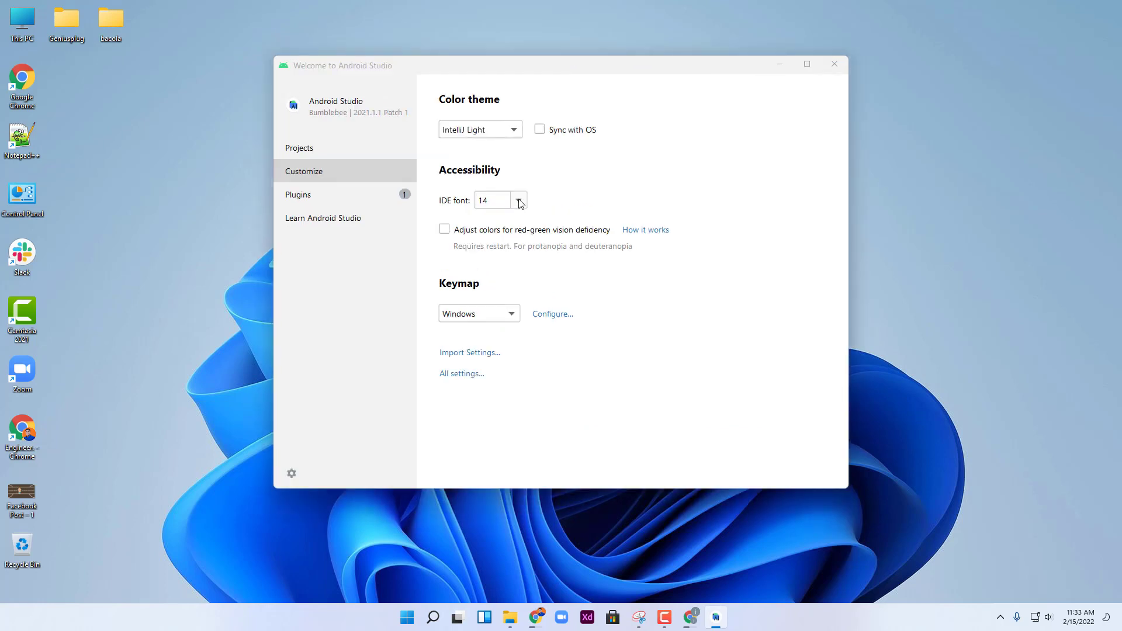
- View the keymap choices and the settings import dialog without changing or importing anything
left_click(496, 316)
left_click(628, 367)
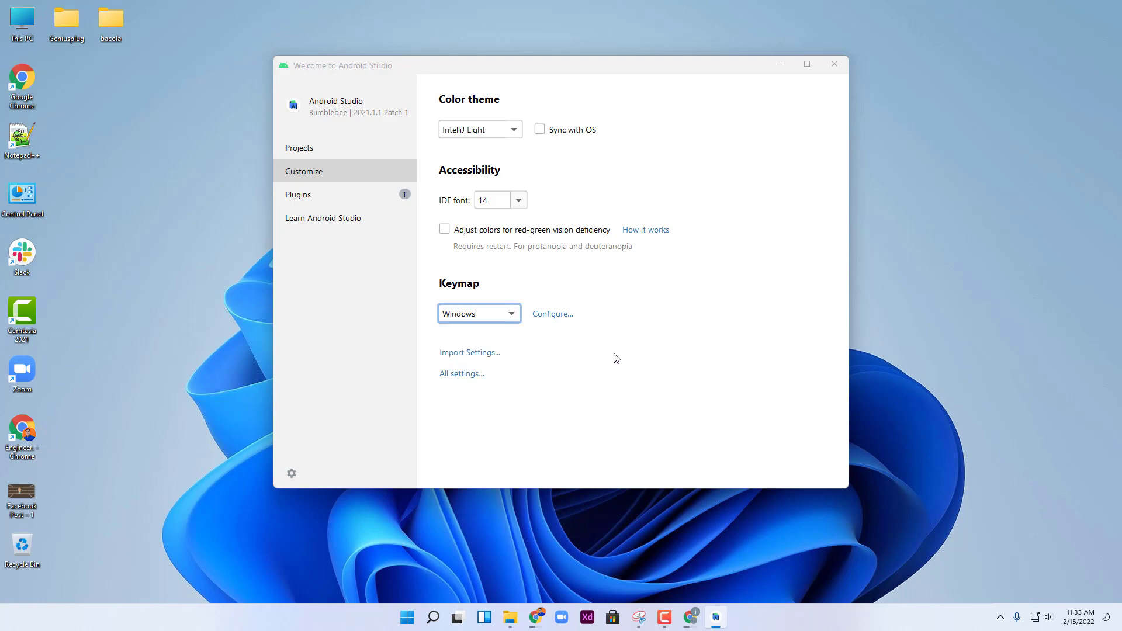
left_click(483, 354)
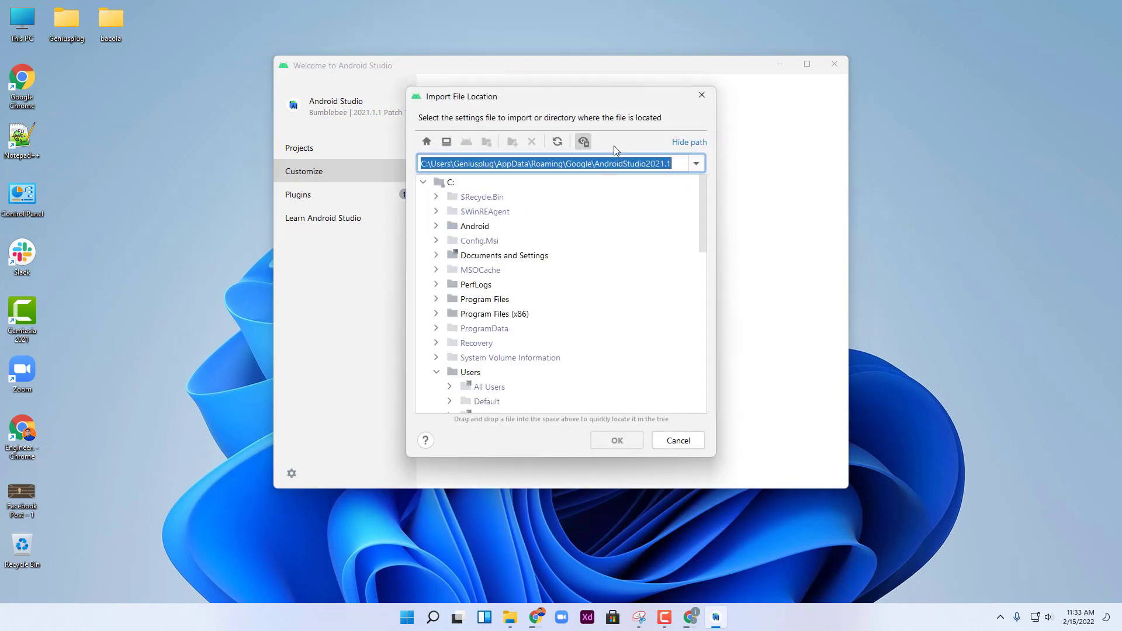
left_click(696, 100)
- Browse the Marketplace plugins, including the Featured, New and Updated, Top Downloads and Top Rated sections
left_click(354, 196)
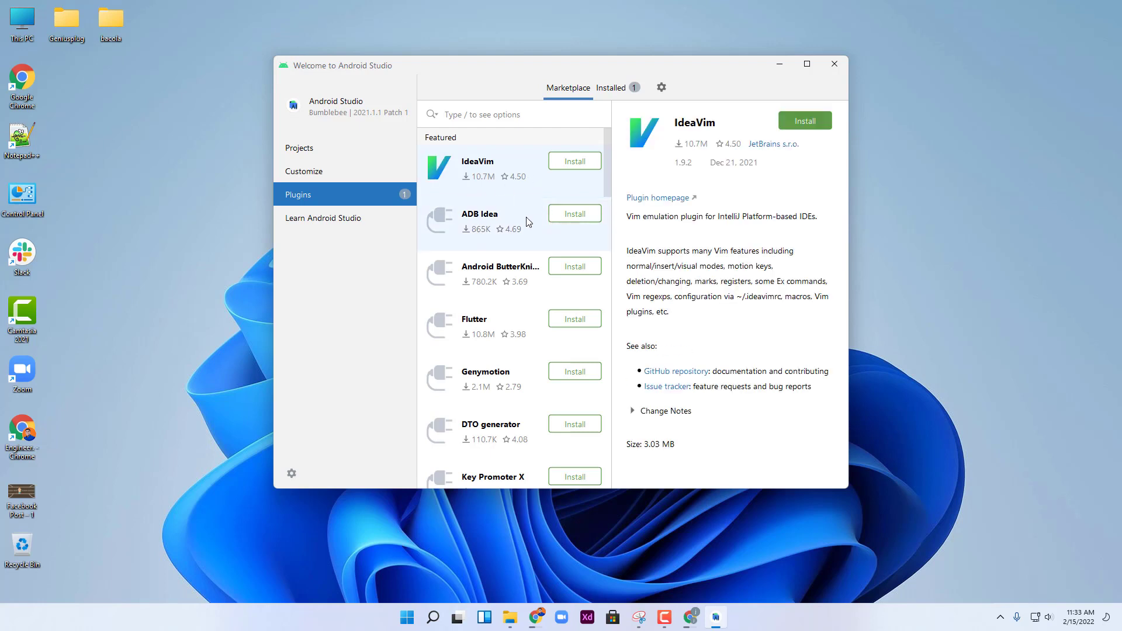
scroll(520, 235, "down", 3)
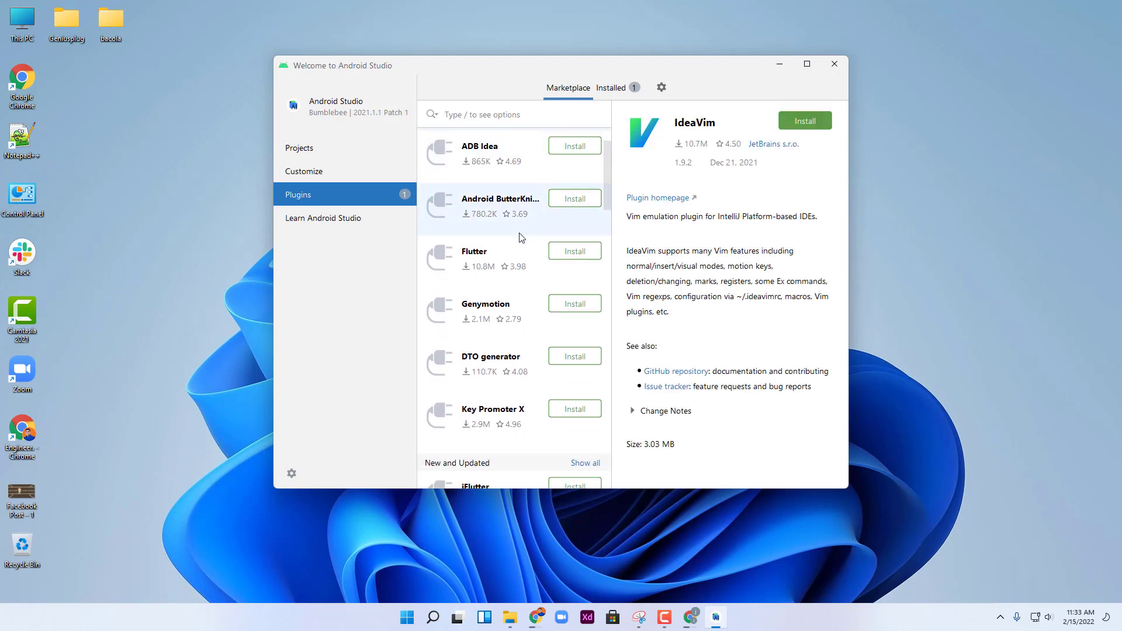
scroll(539, 259, "down", 7)
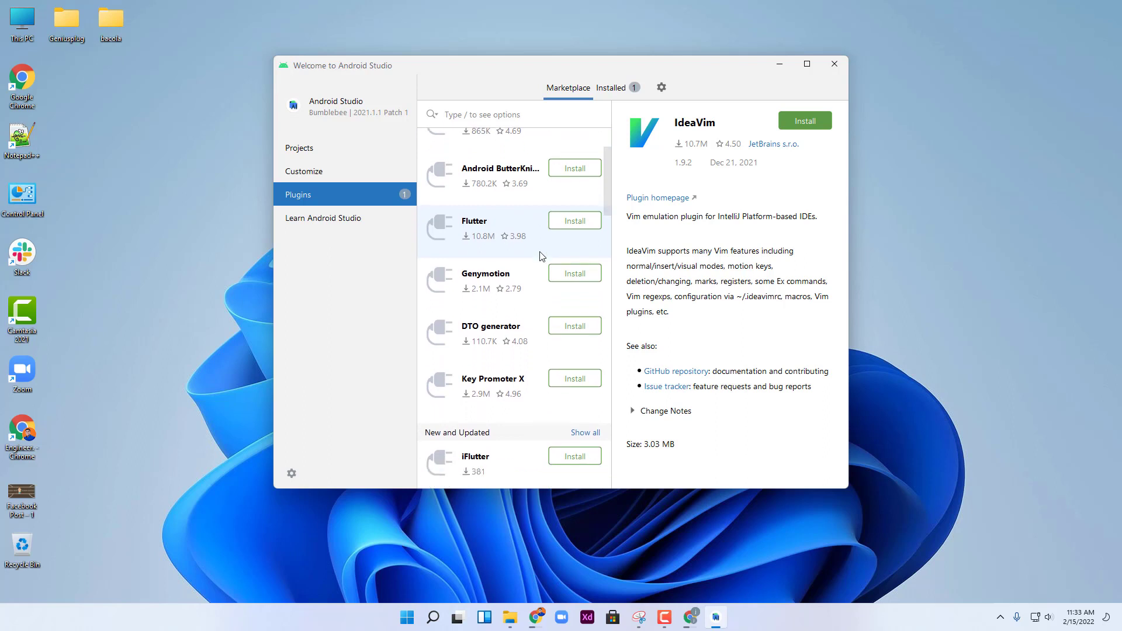
scroll(542, 255, "down", 10)
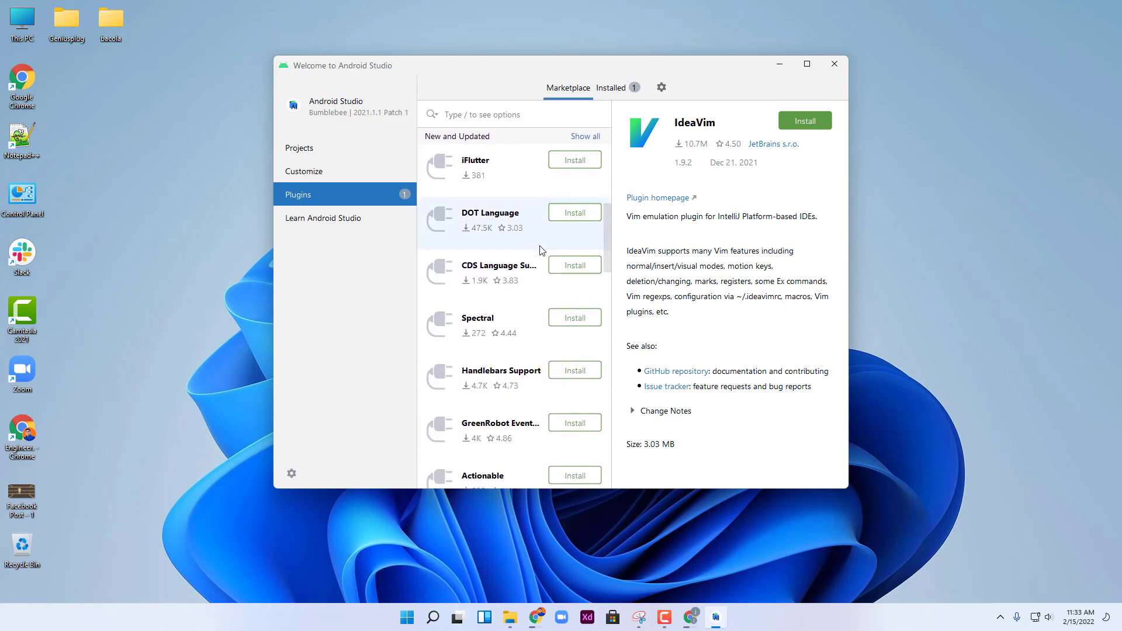
scroll(540, 246, "down", 12)
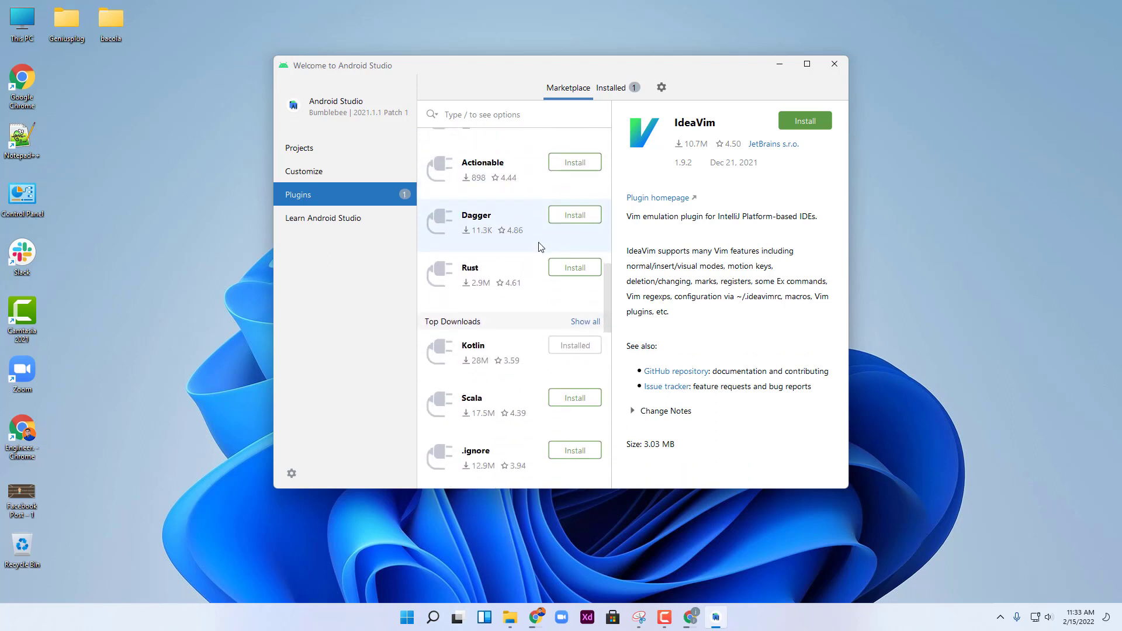
scroll(539, 245, "down", 4)
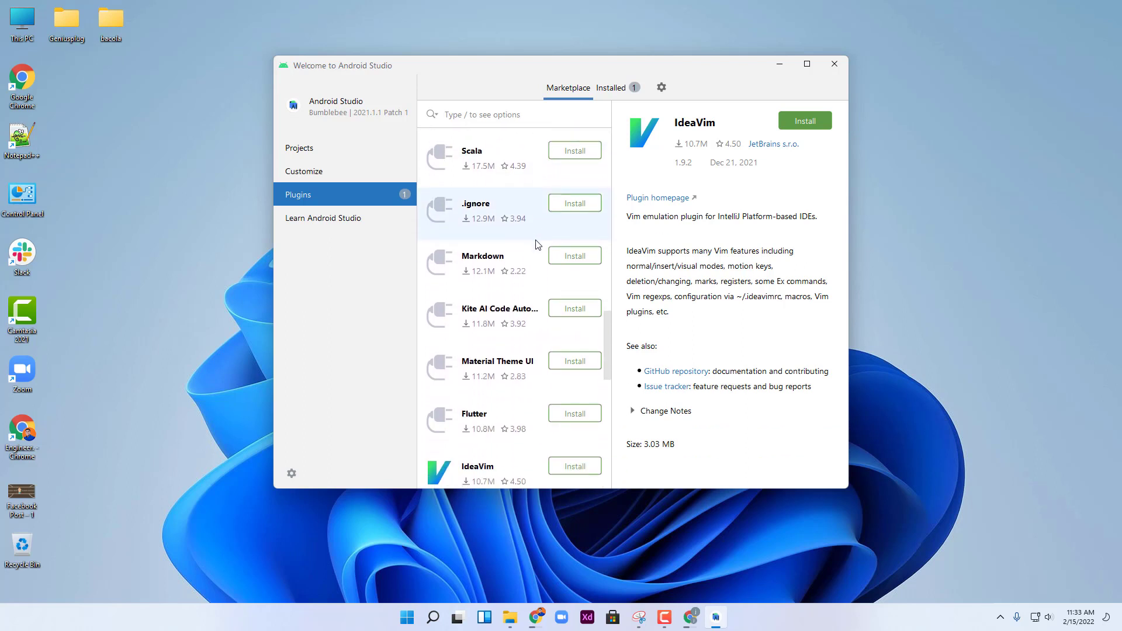
scroll(537, 246, "down", 8)
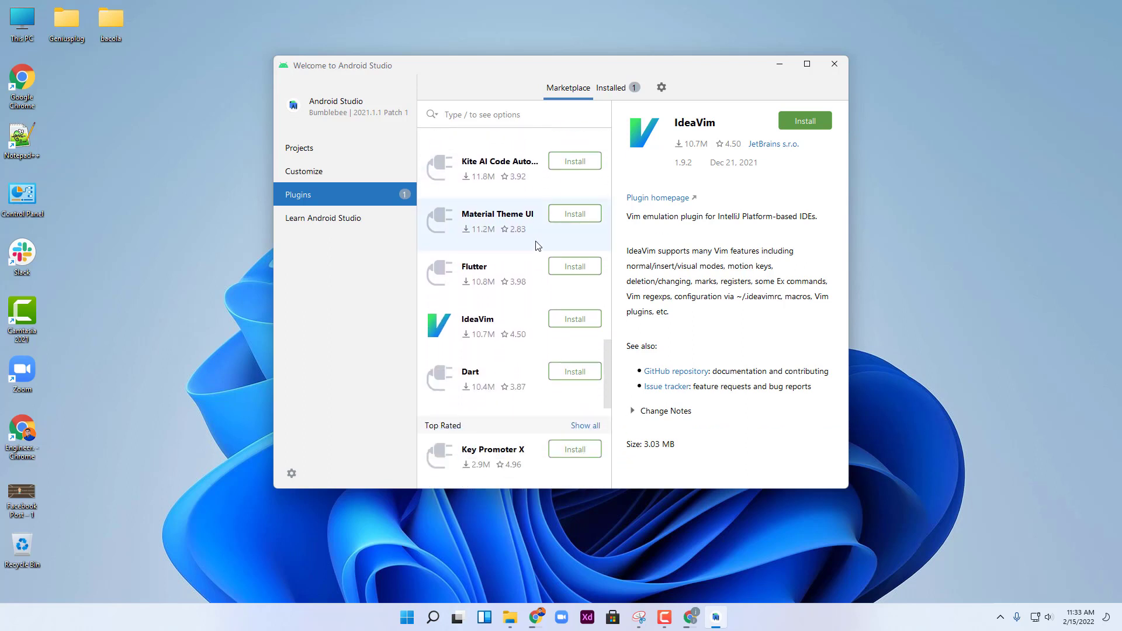
- Search the Marketplace for "icon" and install the Atom Material Icons plugin, accepting the third-party plugins privacy note
scroll(539, 251, "up", 12)
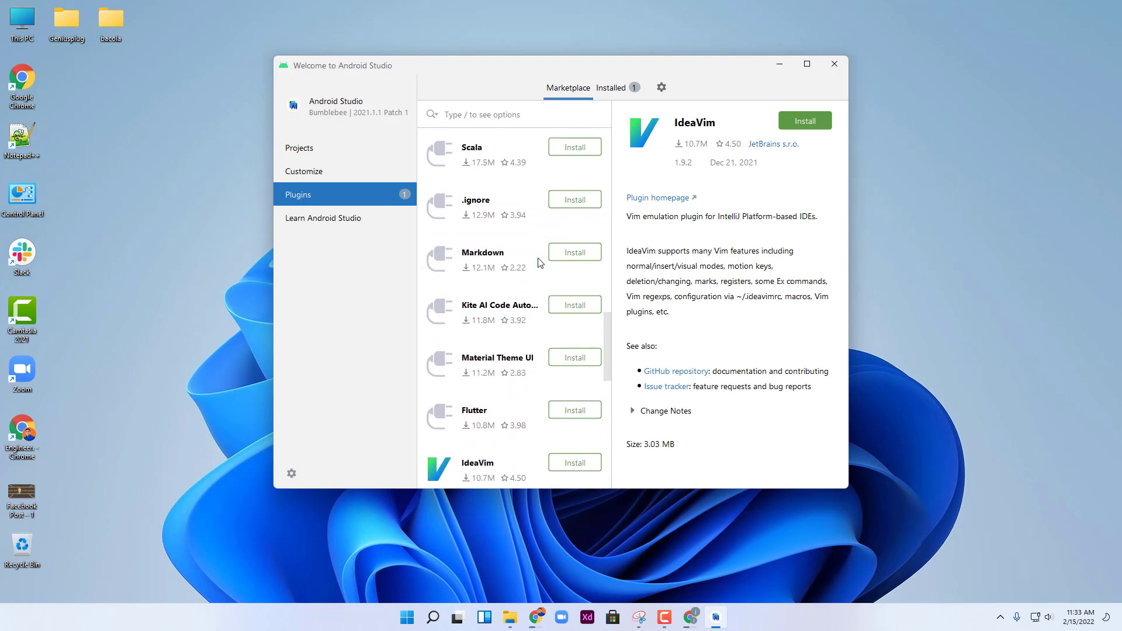
left_click(511, 114)
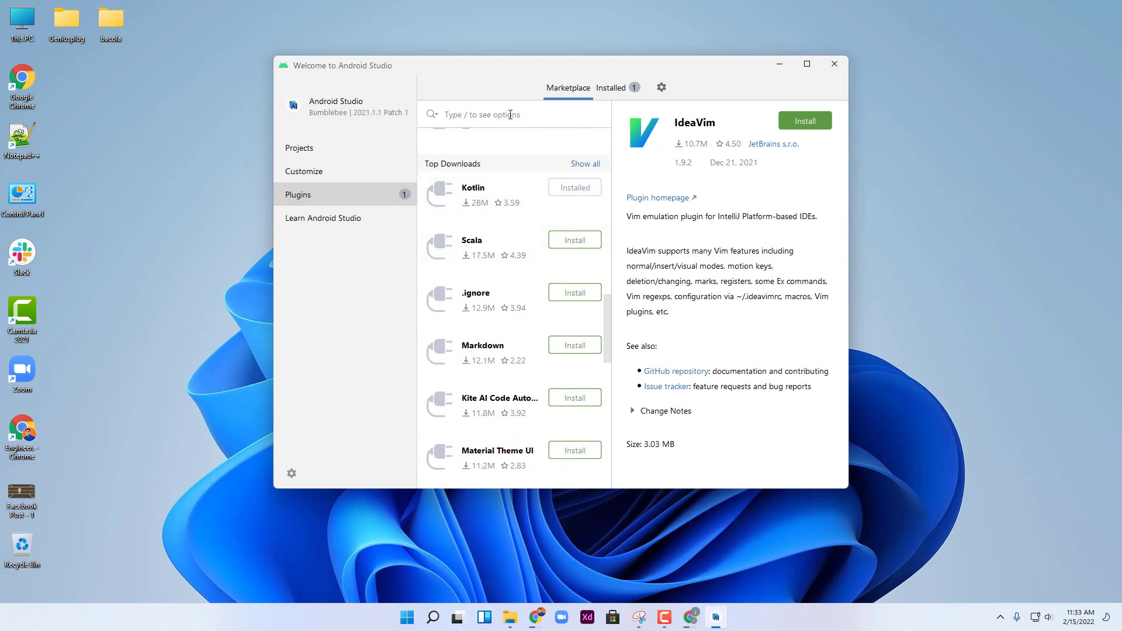
type("icon")
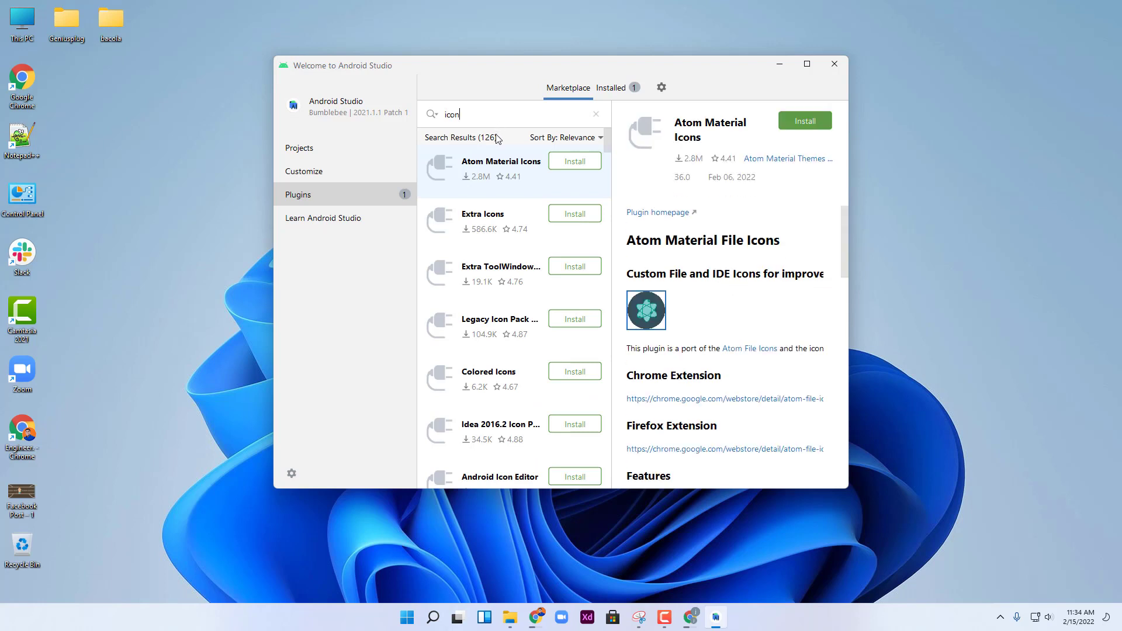
left_click(816, 123)
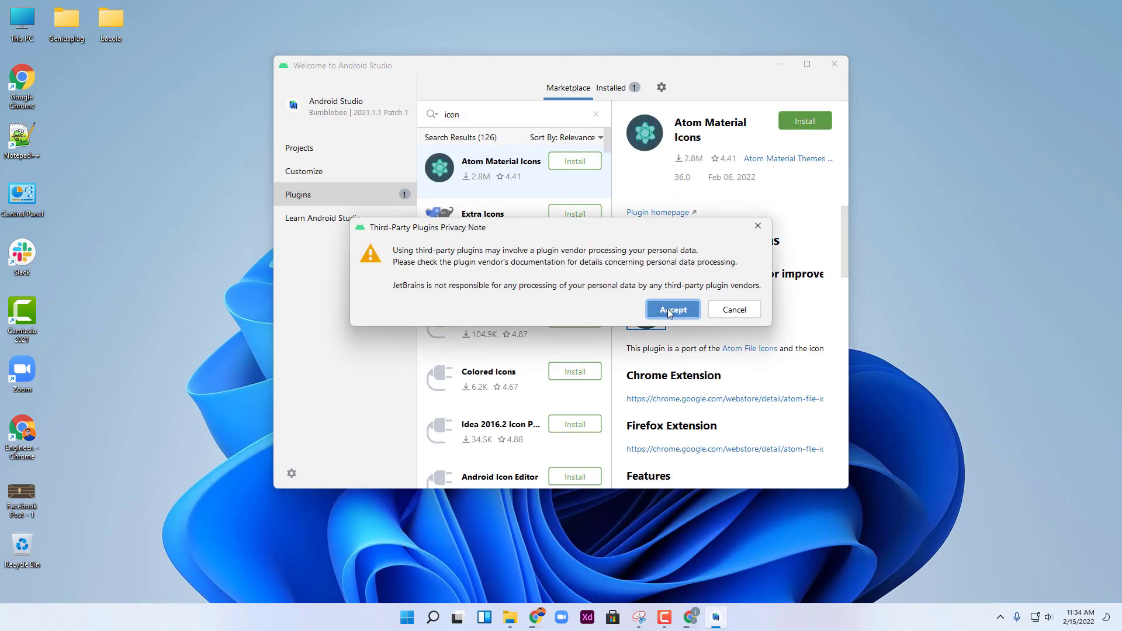
left_click(671, 308)
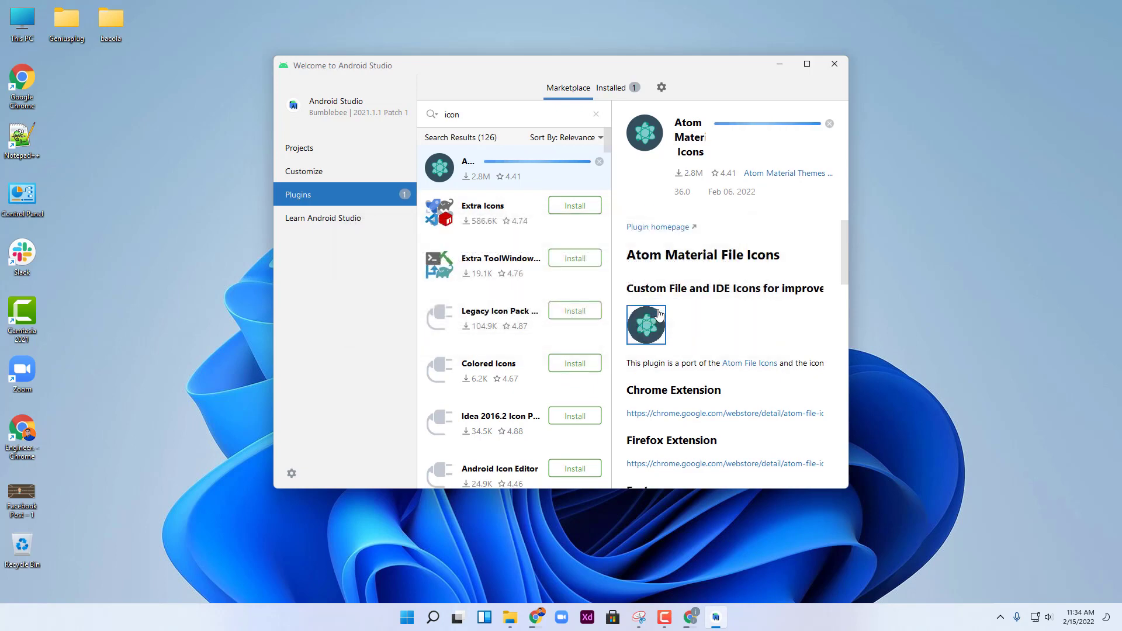
- Install the Extra Icons, Extra ToolWindow, Colored Icons and Android Icon Editor plugins from the search results
left_click(580, 208)
left_click(579, 253)
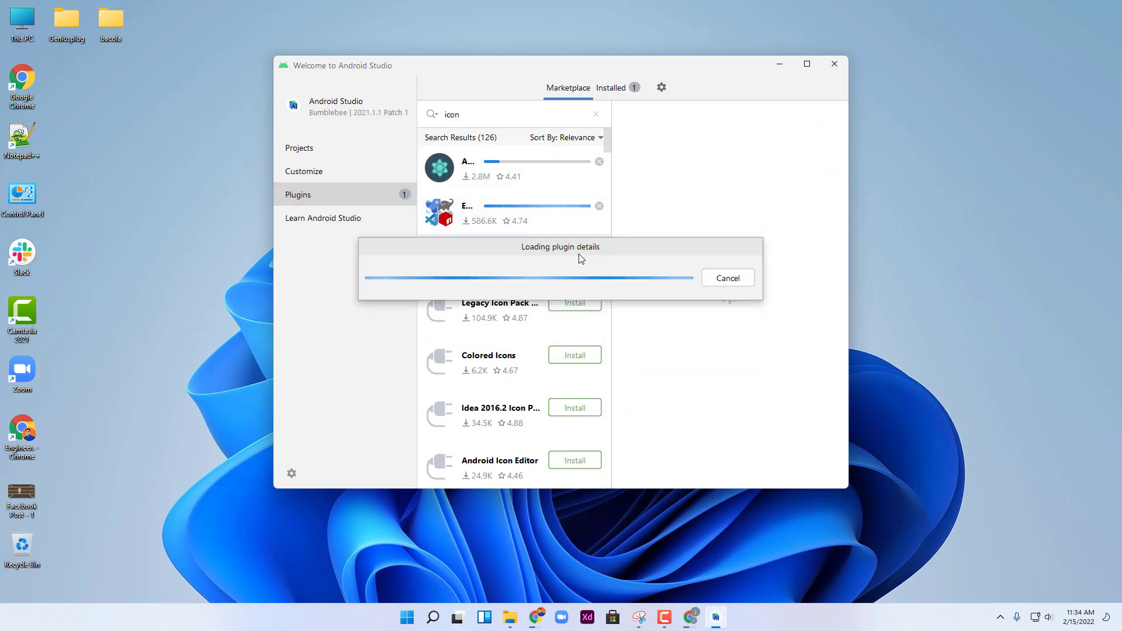
left_click(576, 351)
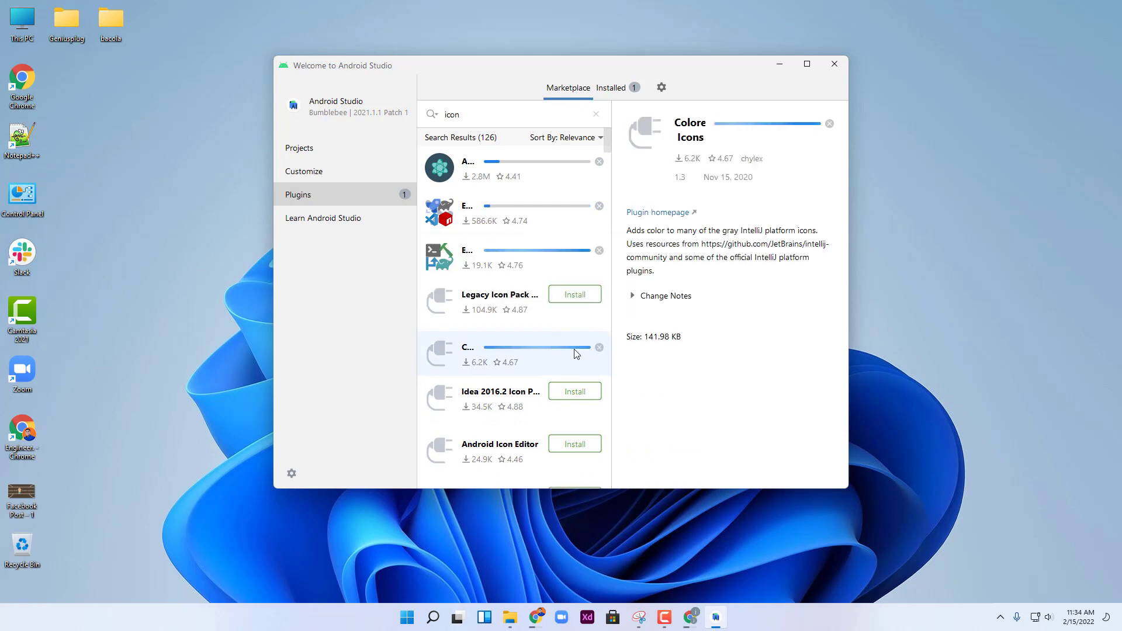
scroll(581, 392, "down", 2)
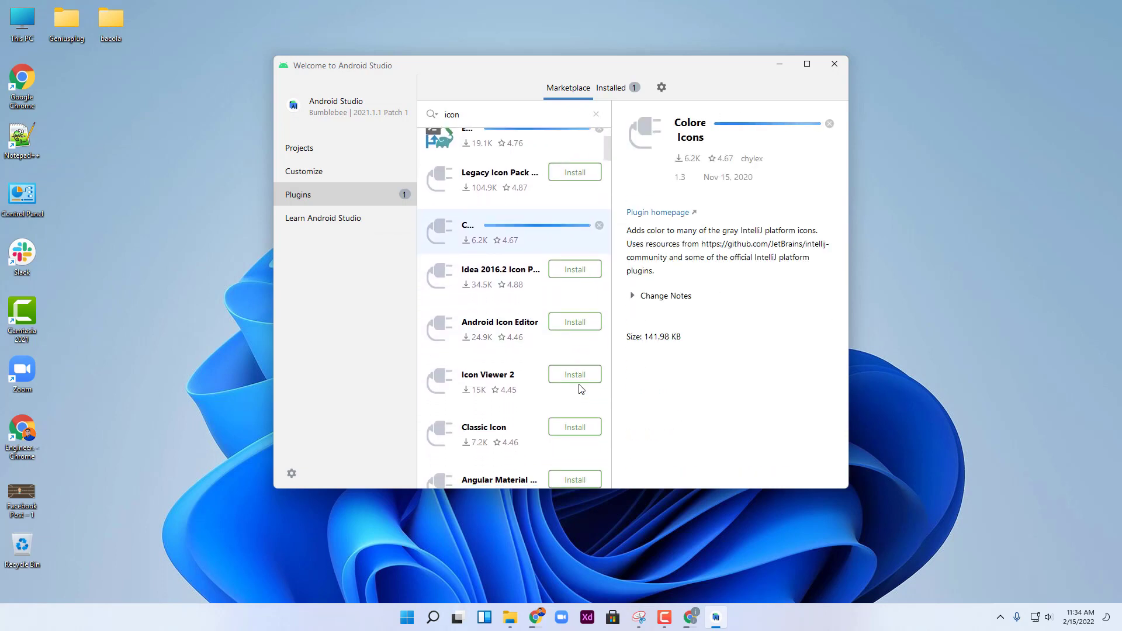
left_click(577, 323)
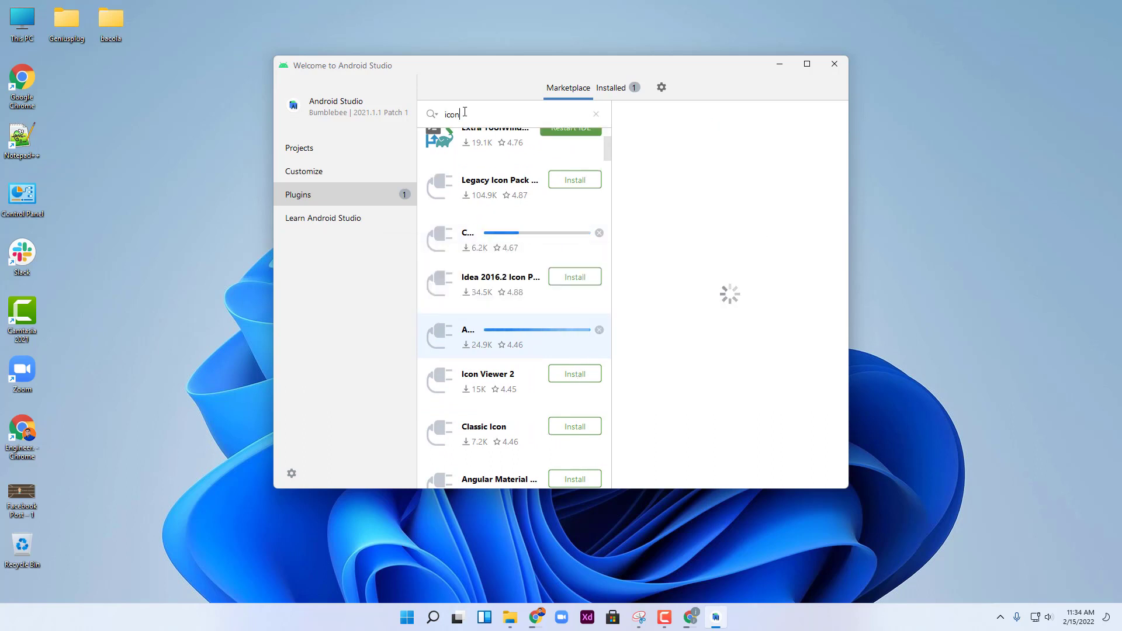
- Search the Marketplace for "layout" and install the JOL Java Object Layout, Angular Material and JFormDesigner plugins
left_click(432, 115)
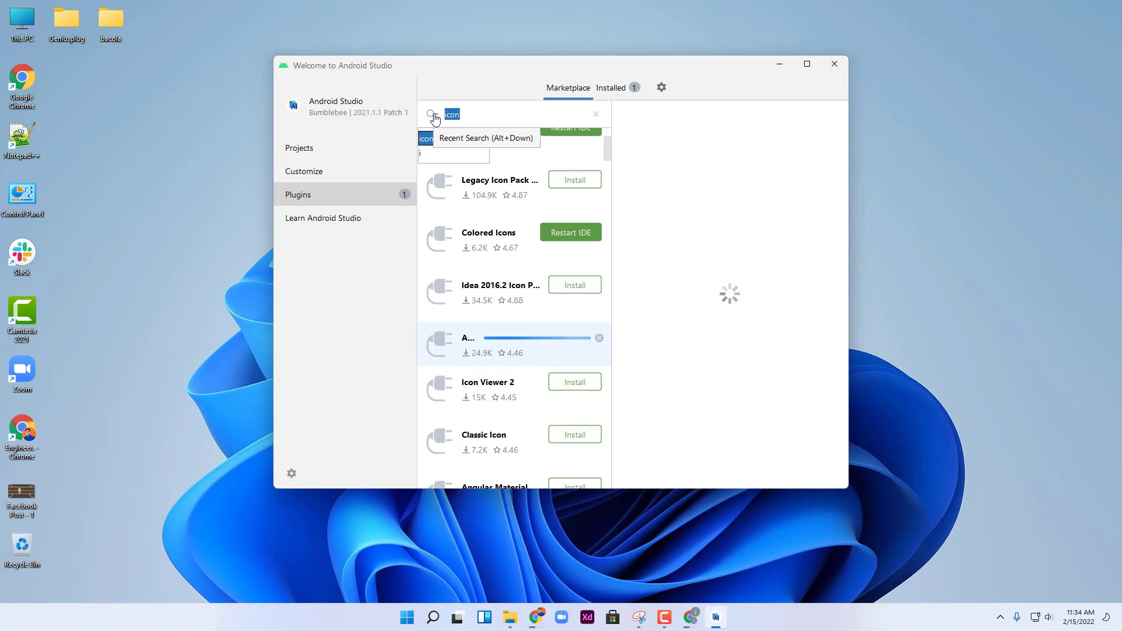
left_click(467, 115)
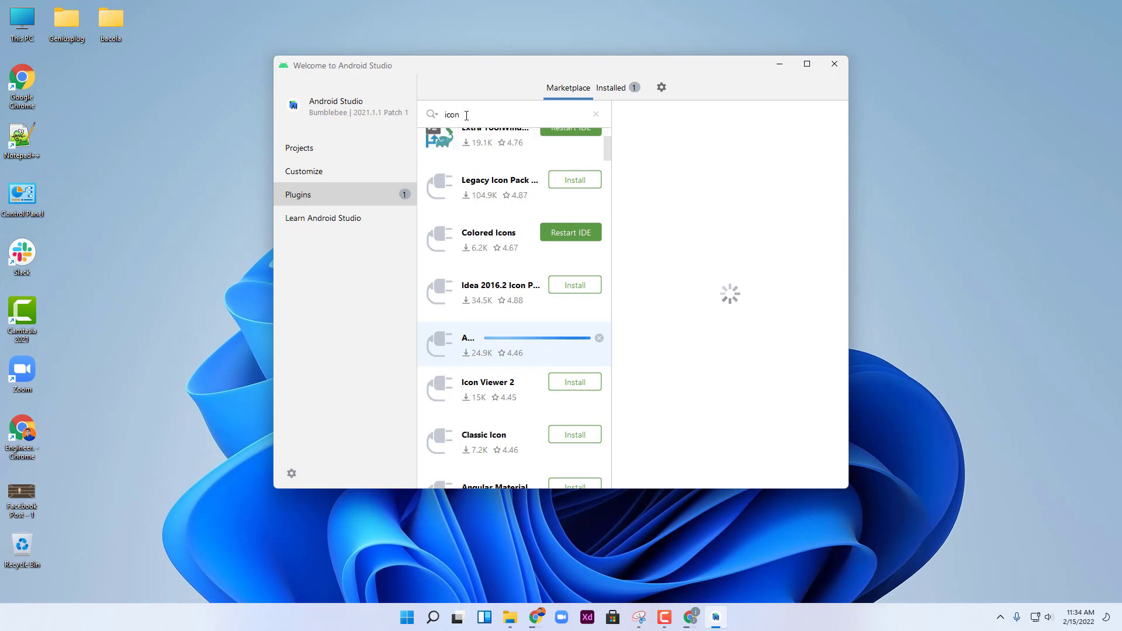
key("BackSpace")
key("BackSpace")
key("BackSpace")
key("BackSpace")
type("la")
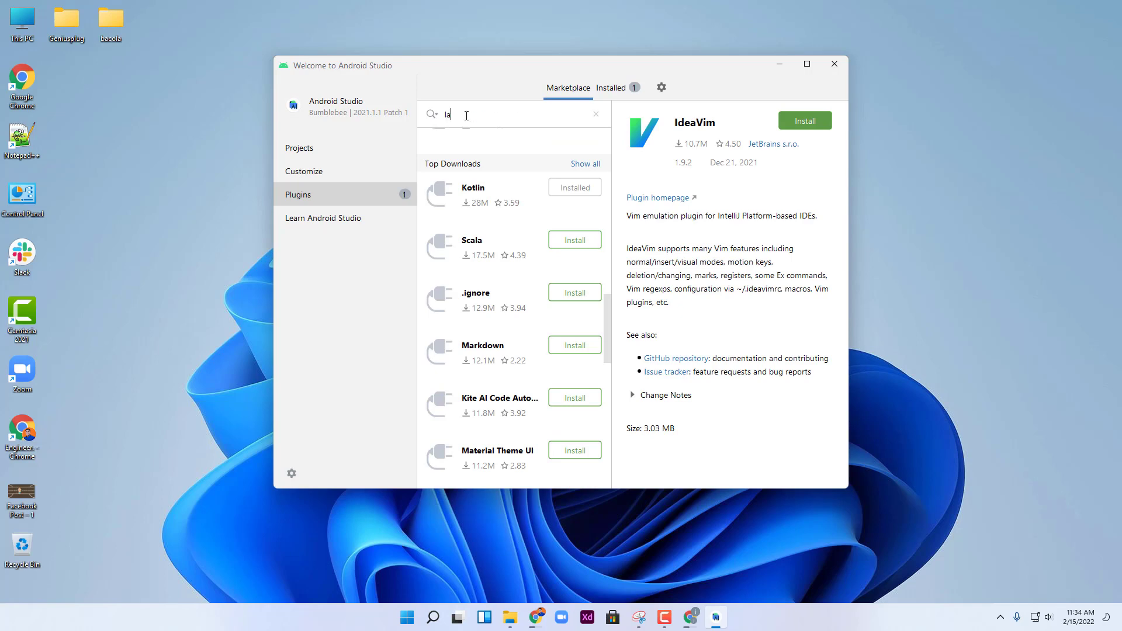
type("yout")
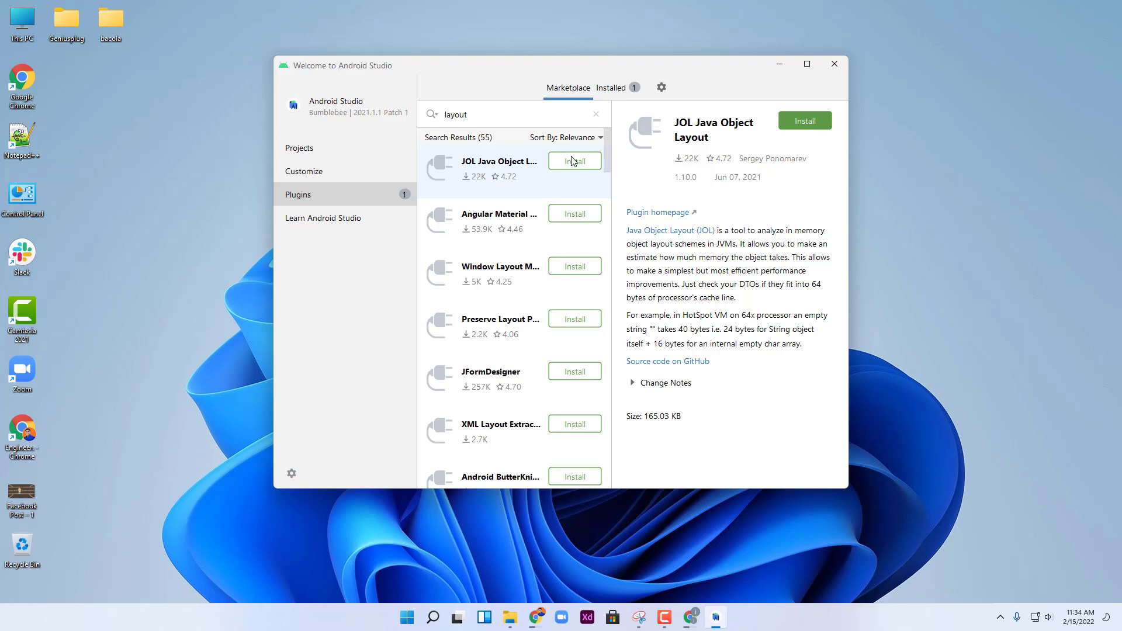
left_click(807, 122)
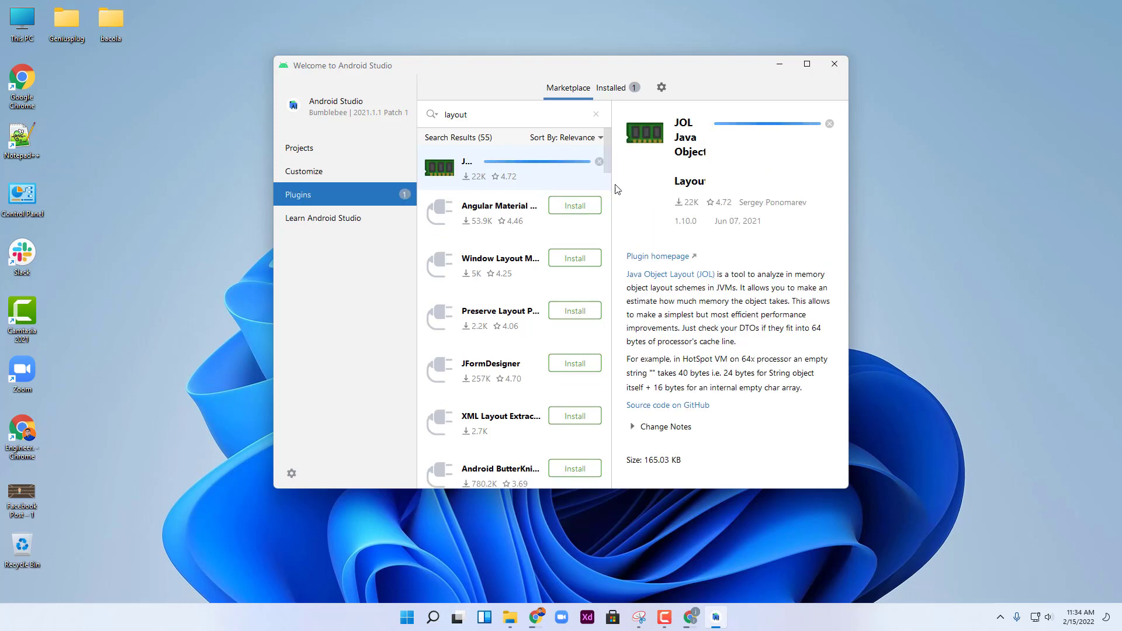
left_click(572, 211)
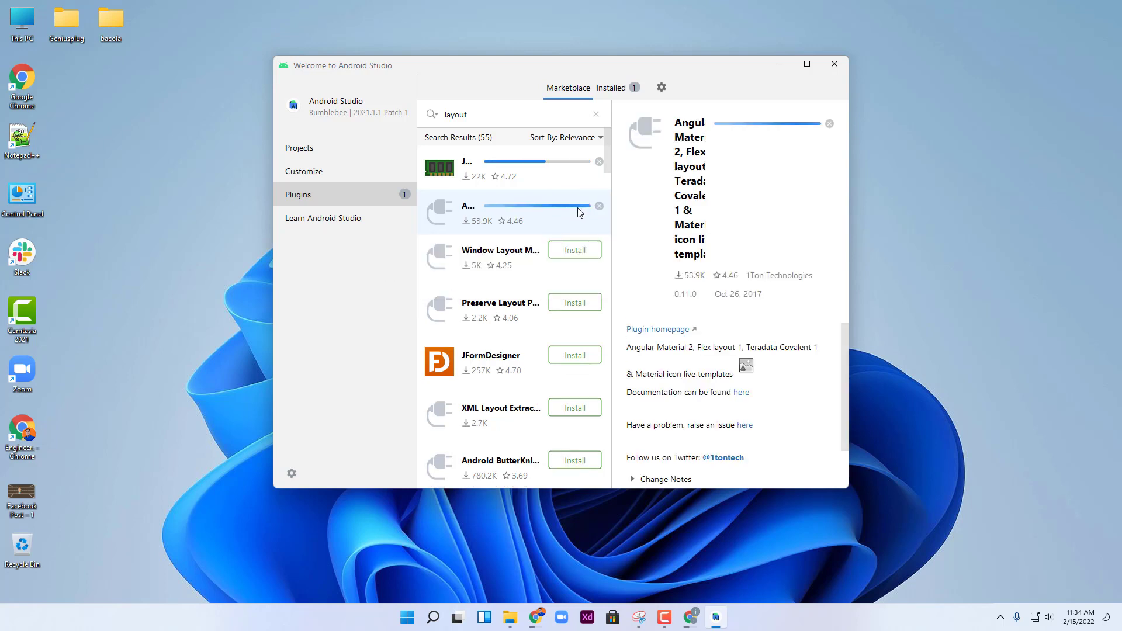
left_click(572, 357)
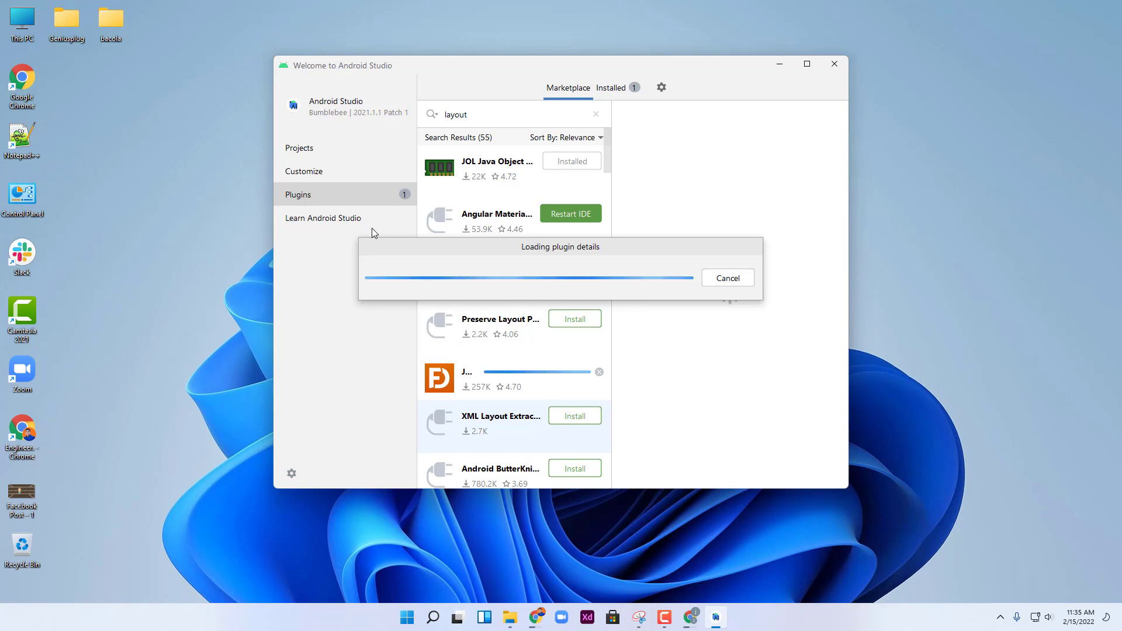
- Refresh the Windows desktop and try to cancel the loading of plugin details, moving the progress dialog and welcome window aside
right_click(157, 82)
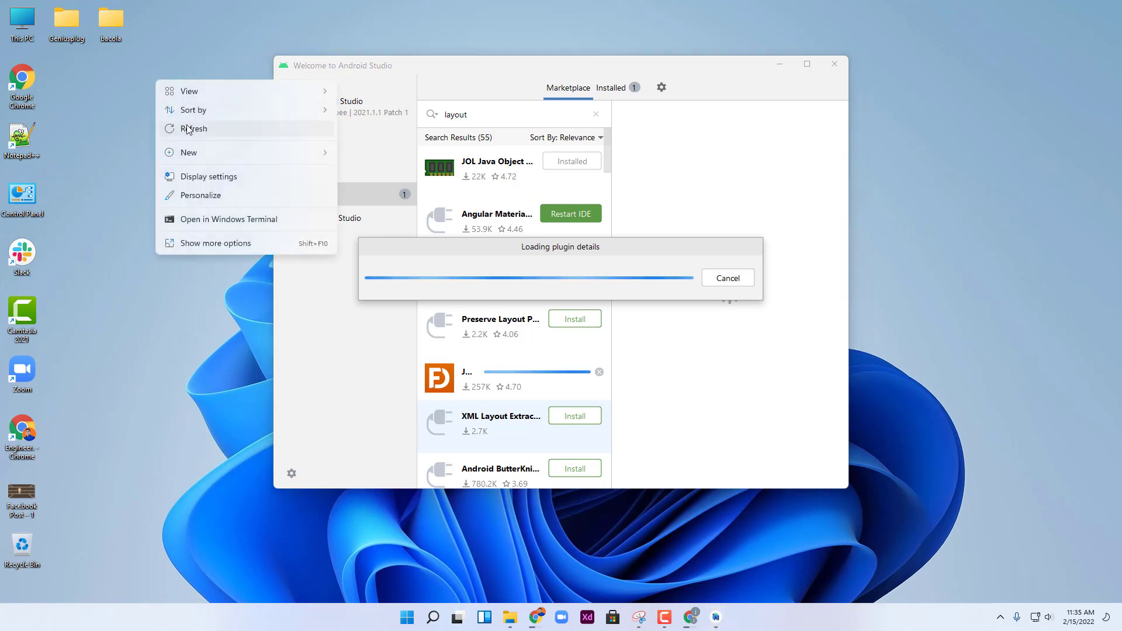
left_click(186, 128)
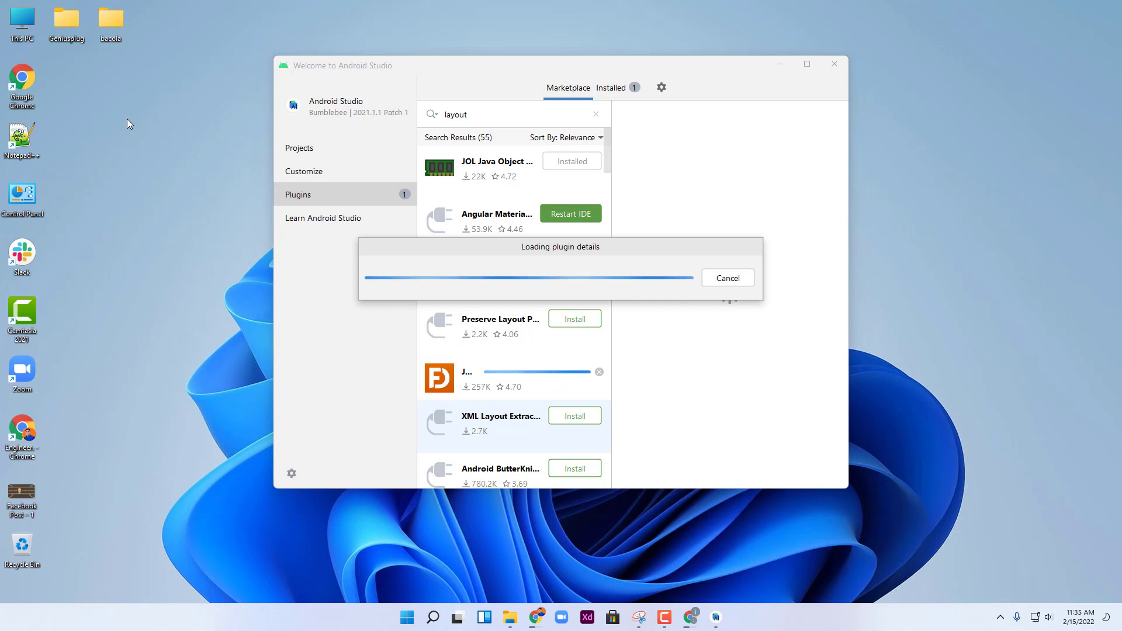
left_click_drag(455, 242, 344, 191)
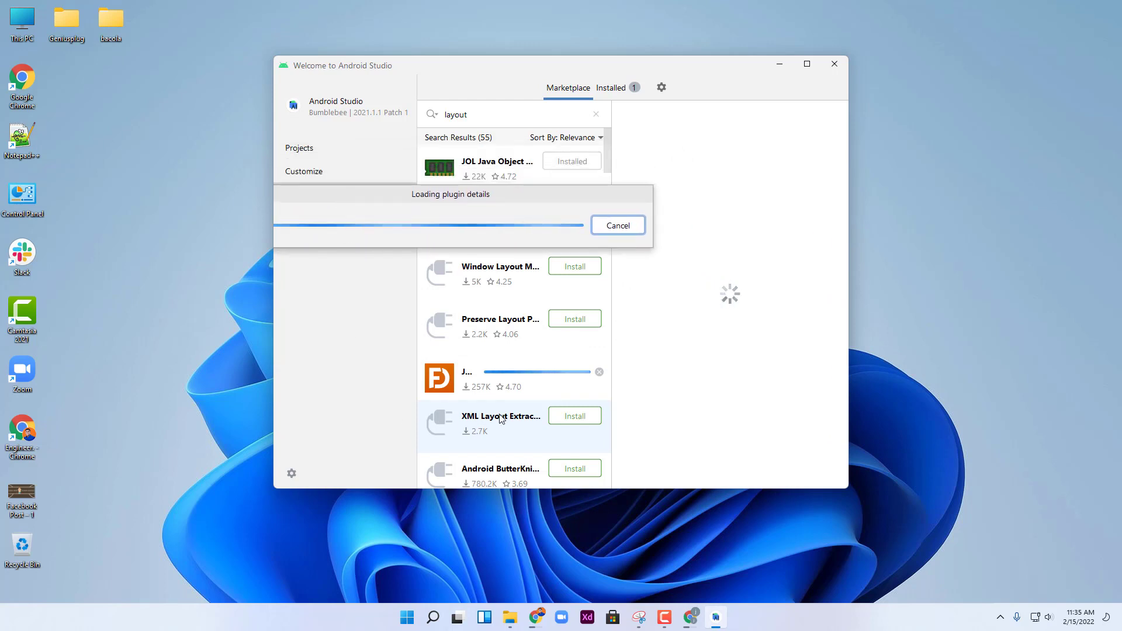
left_click(619, 227)
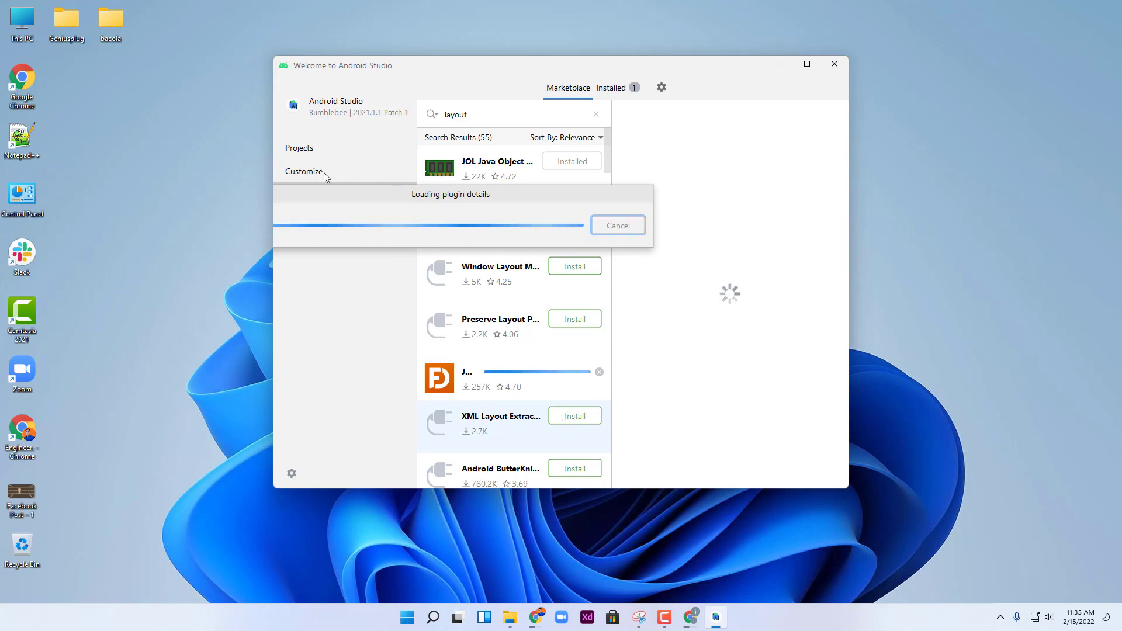
left_click_drag(399, 68, 326, 71)
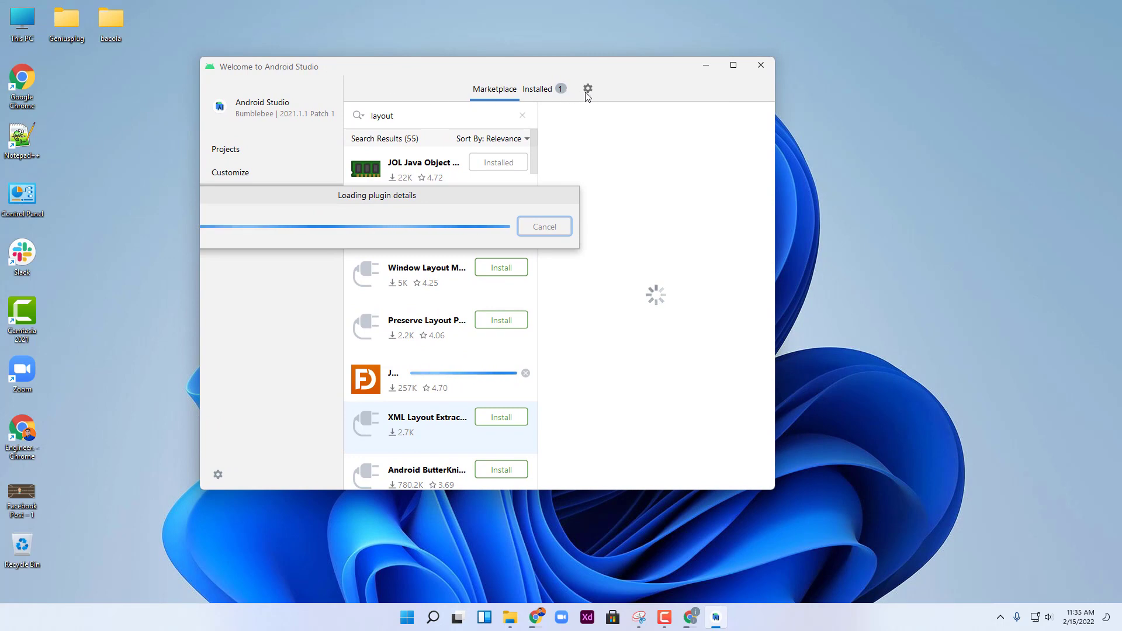